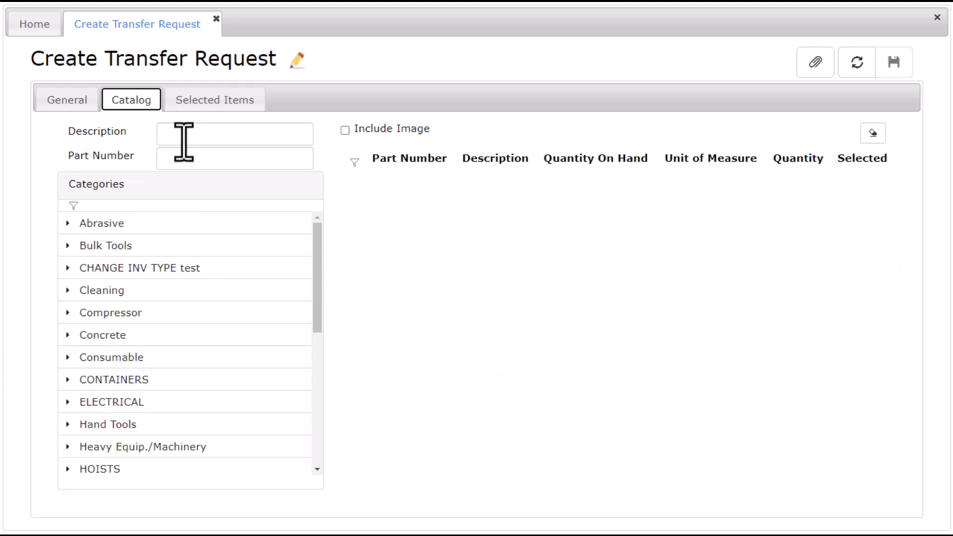
Search the catalog for lift and add one forklift and one 3246ES scissor lift.
left_click(246, 157)
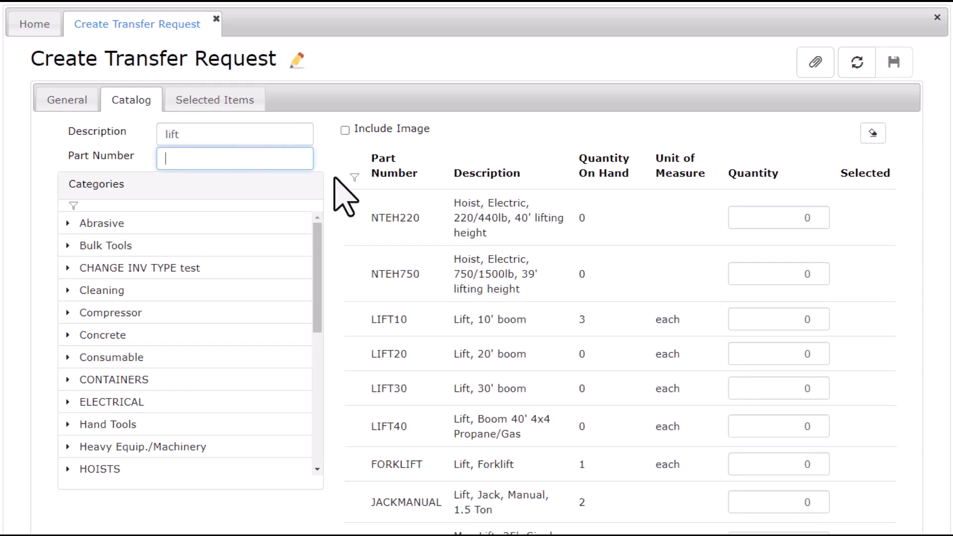
scroll(759, 452, "down", 1)
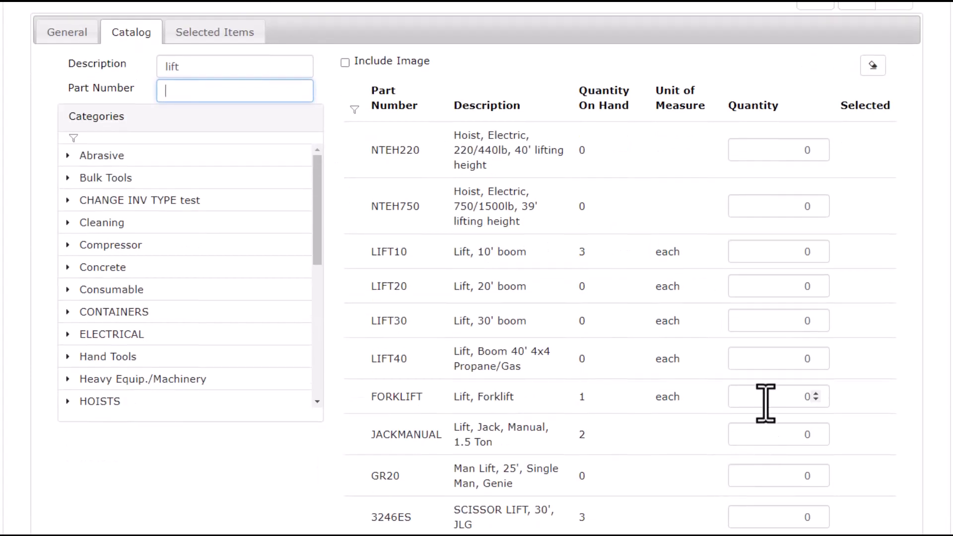
left_click(815, 393)
key("Tab")
scroll(861, 451, "down", 2)
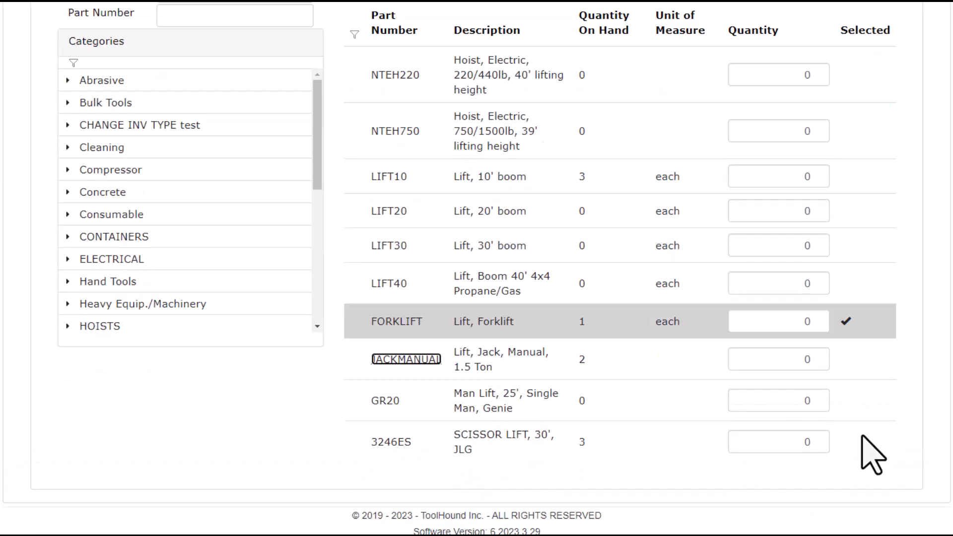
left_click(816, 378)
key("Tab")
Search part number mac2400 and add two MAC2400 air compressors.
scroll(759, 412, "up", 3)
left_click(873, 133)
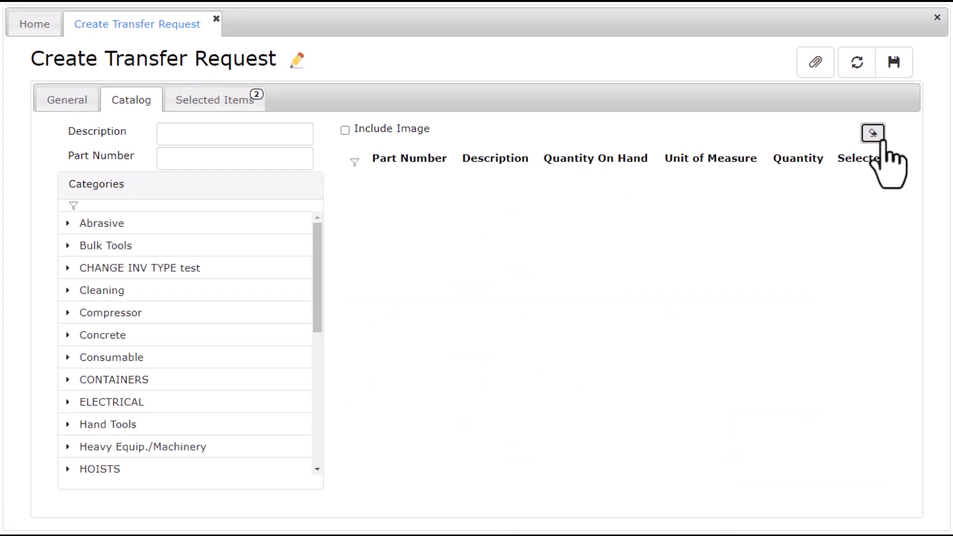
left_click(215, 164)
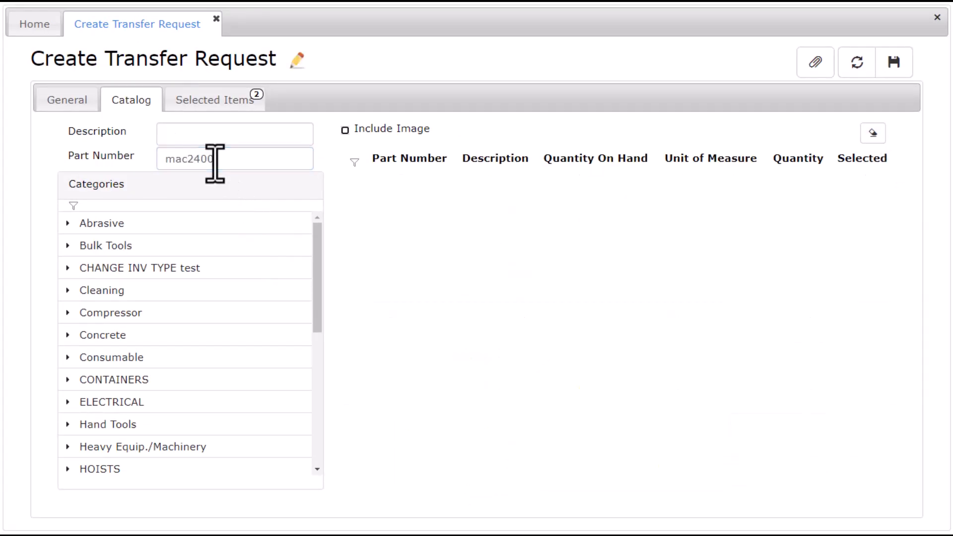
type("mac2400")
key("Return")
left_click(816, 250)
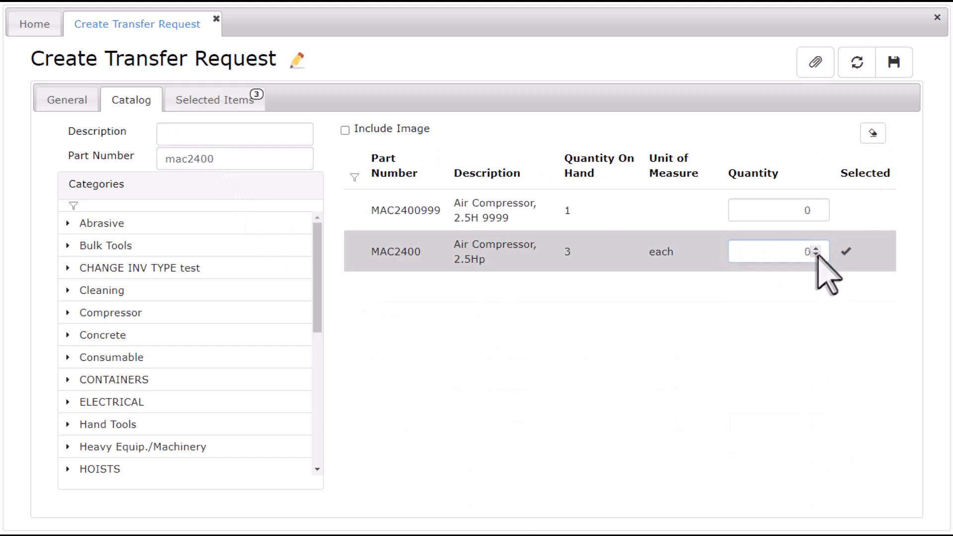
Search descriptions for 'ear', add 200 pairs of 111729277 earplugs, and review the selected items.
left_click(873, 133)
left_click(228, 142)
type("ear")
key("Tab")
left_click(799, 365)
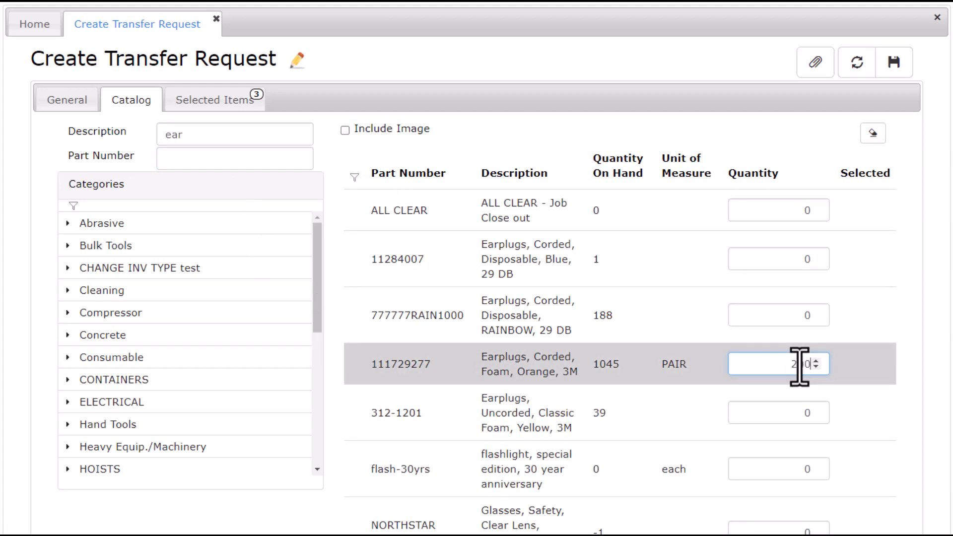
key("Tab")
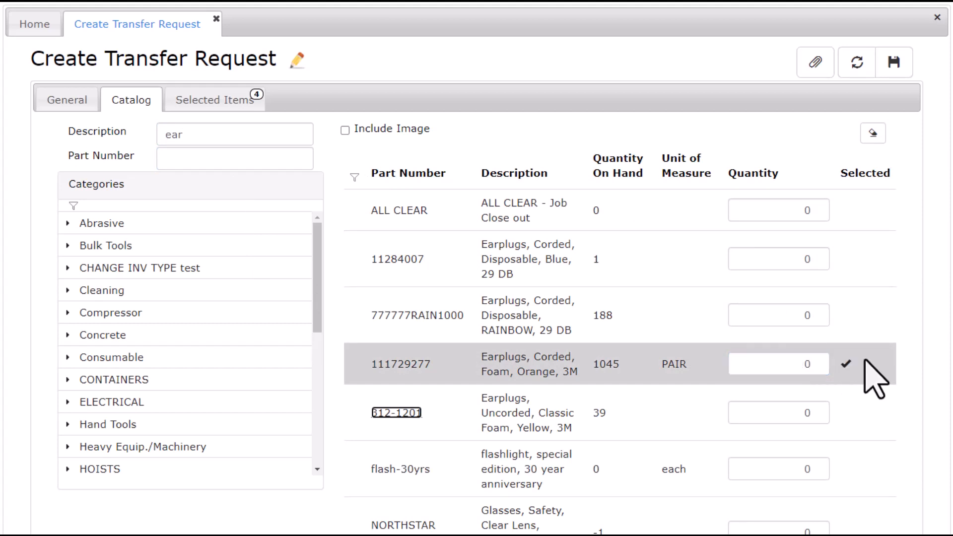
left_click(230, 102)
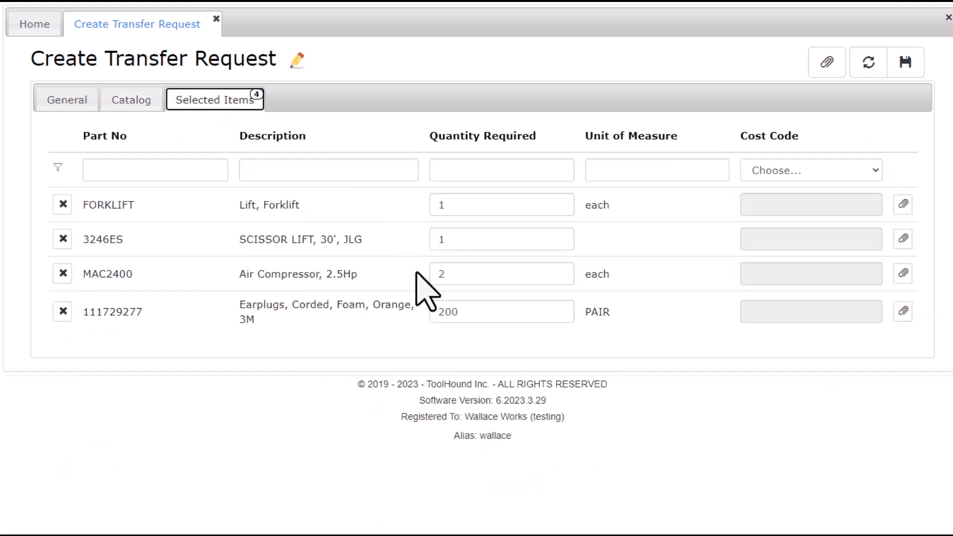
Save the new transfer request, then reload request 94 and save it as Ready To Approve.
left_click(905, 64)
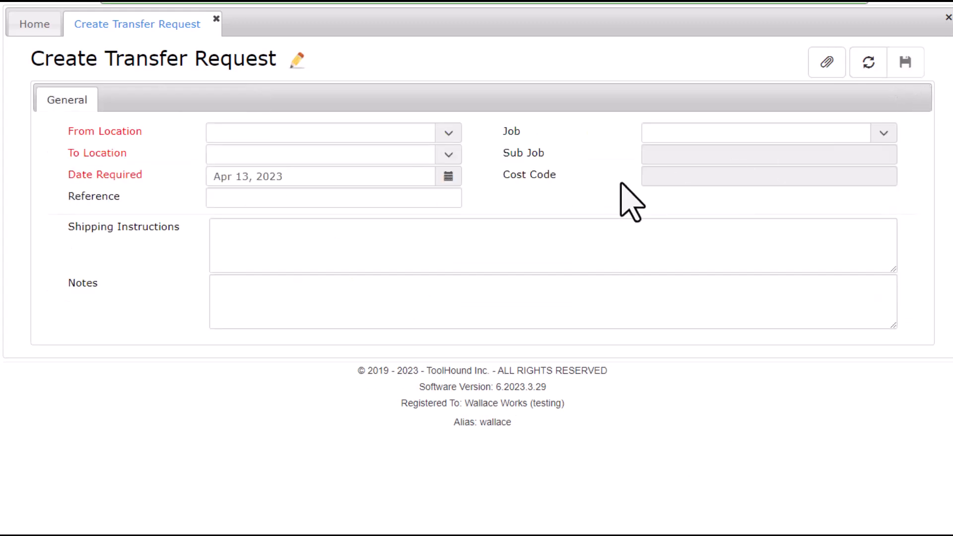
left_click(1, 199)
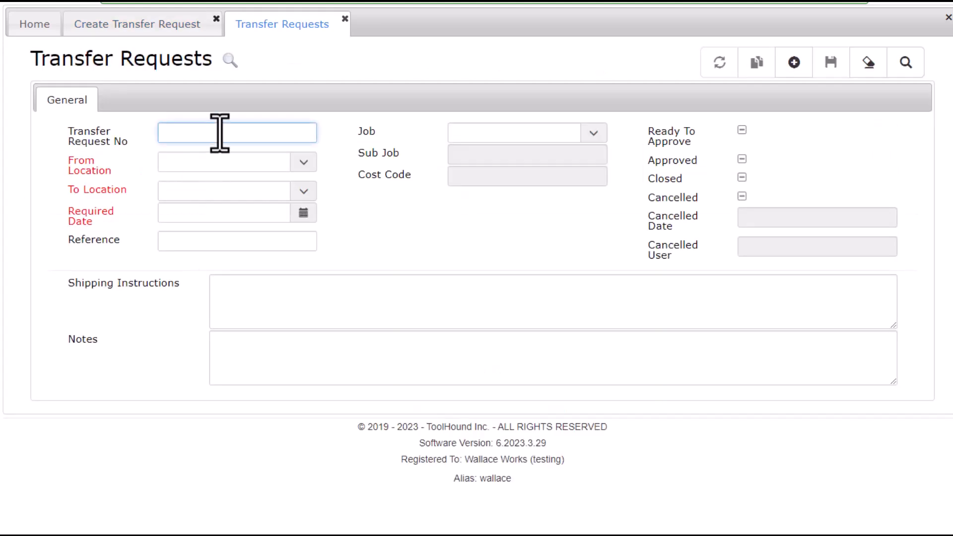
key("Tab")
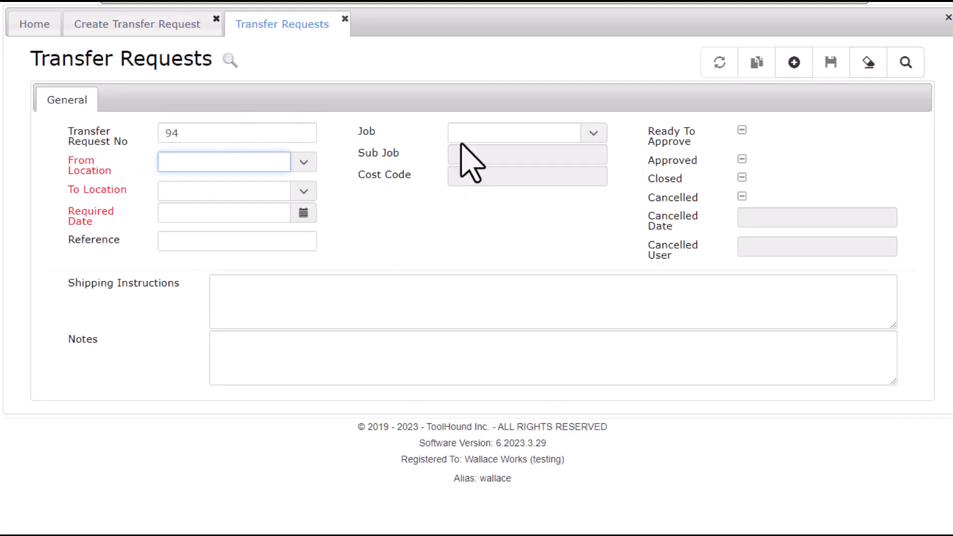
left_click(904, 62)
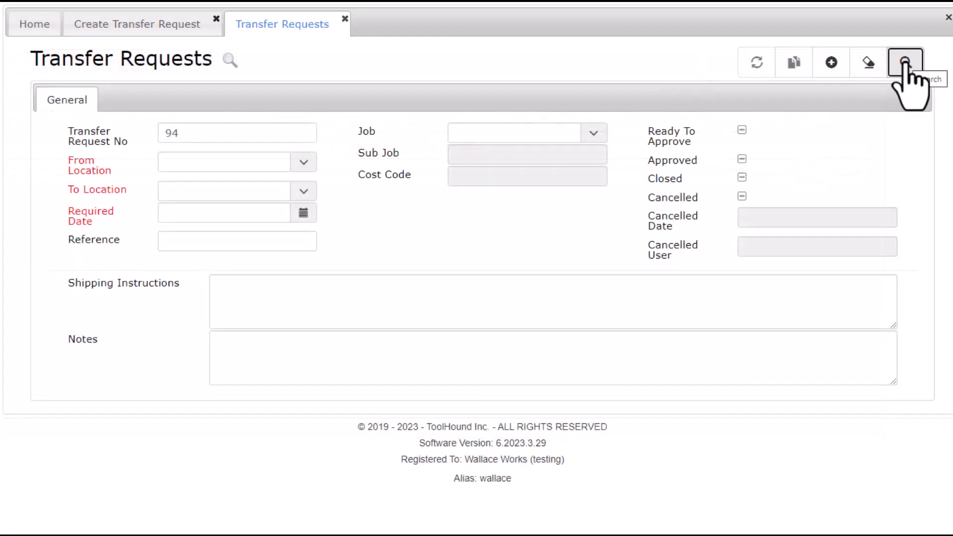
left_click(904, 62)
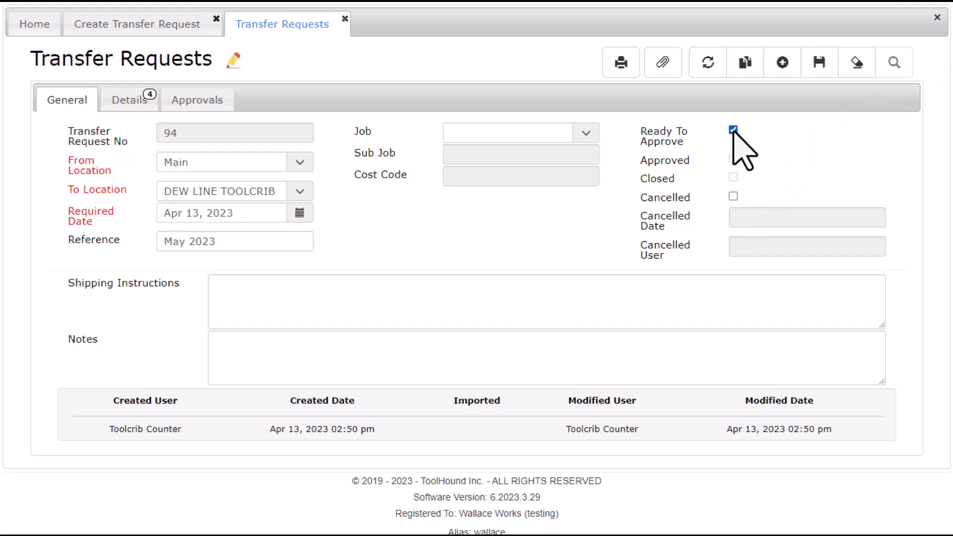
left_click(819, 72)
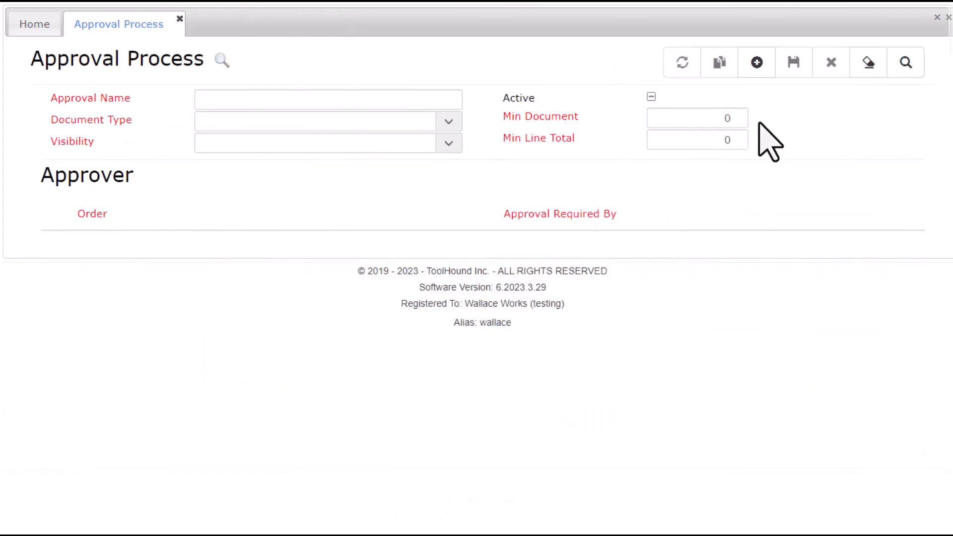
Create the 'Transfer Requests from Main' approval process for Transfer Request documents visible at Main.
left_click(757, 65)
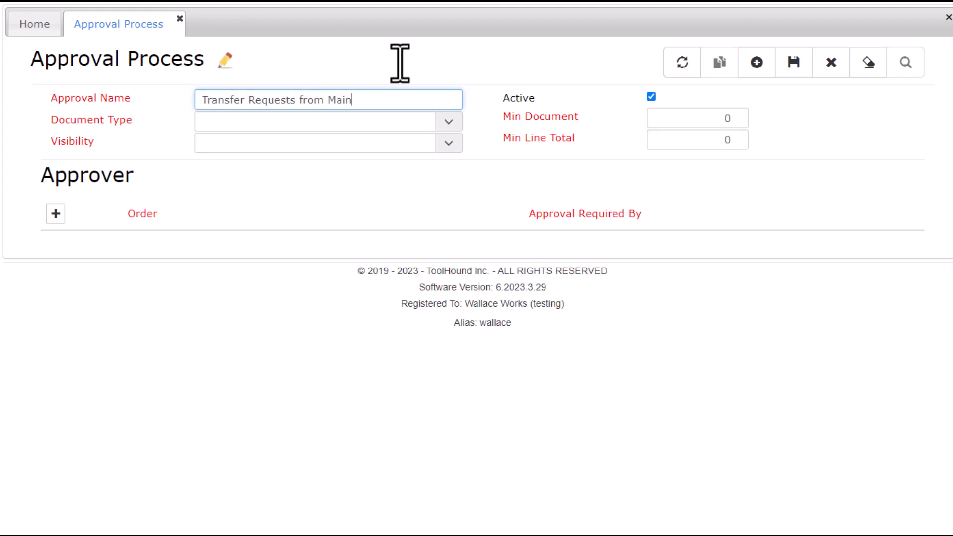
left_click(444, 125)
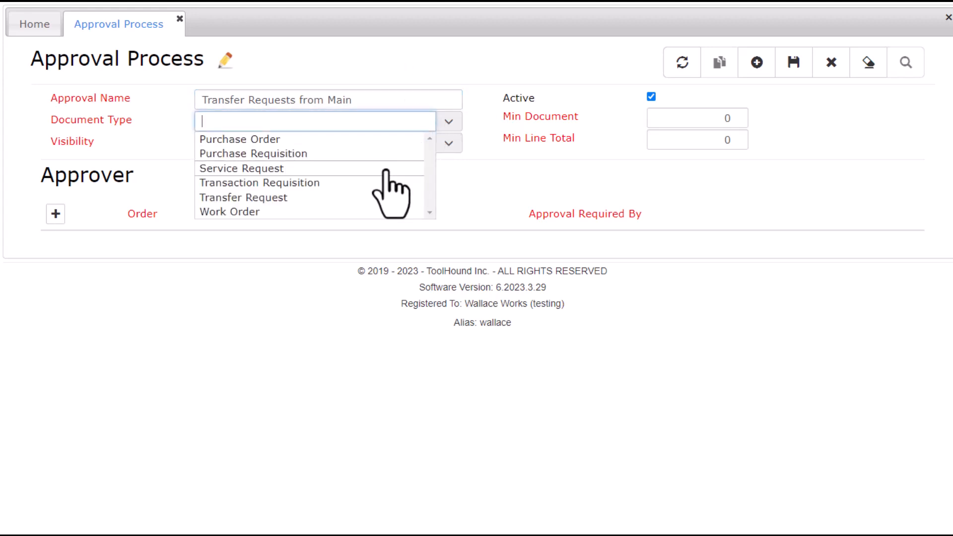
left_click(340, 199)
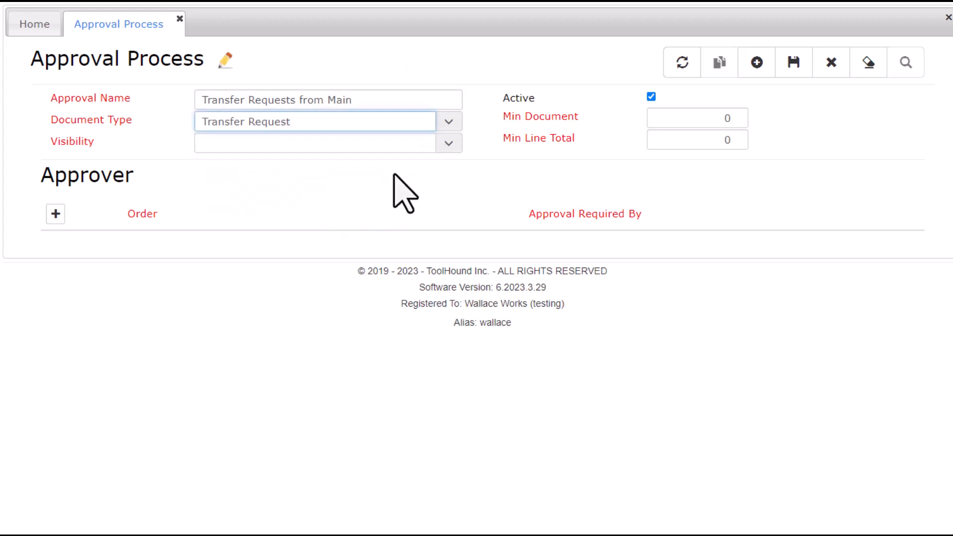
left_click(452, 143)
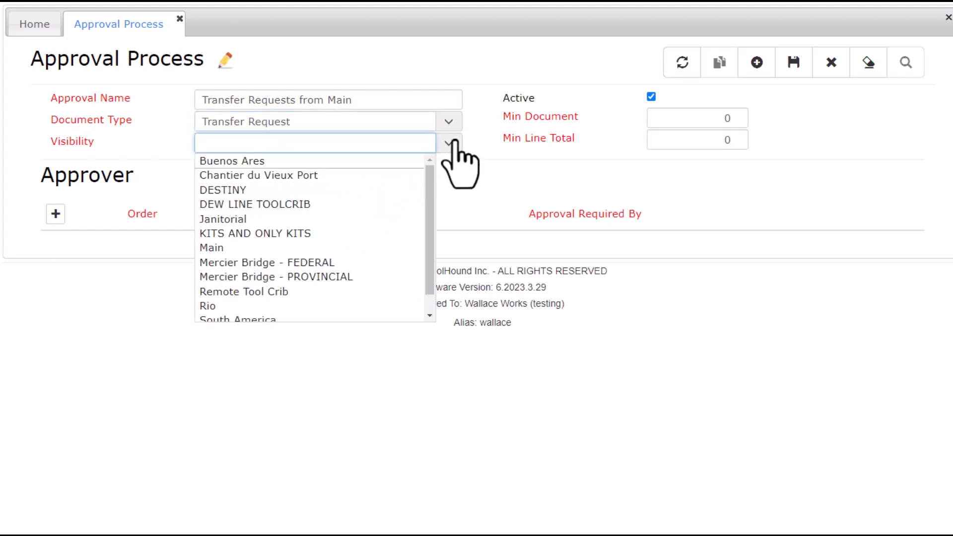
left_click(243, 248)
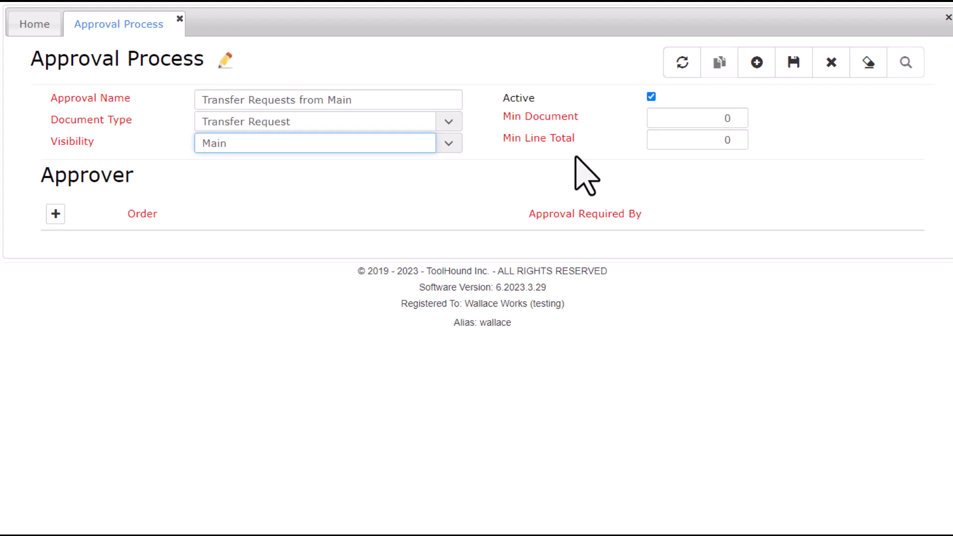
Add the admin user as approver order 1 and save the approval process.
left_click(56, 215)
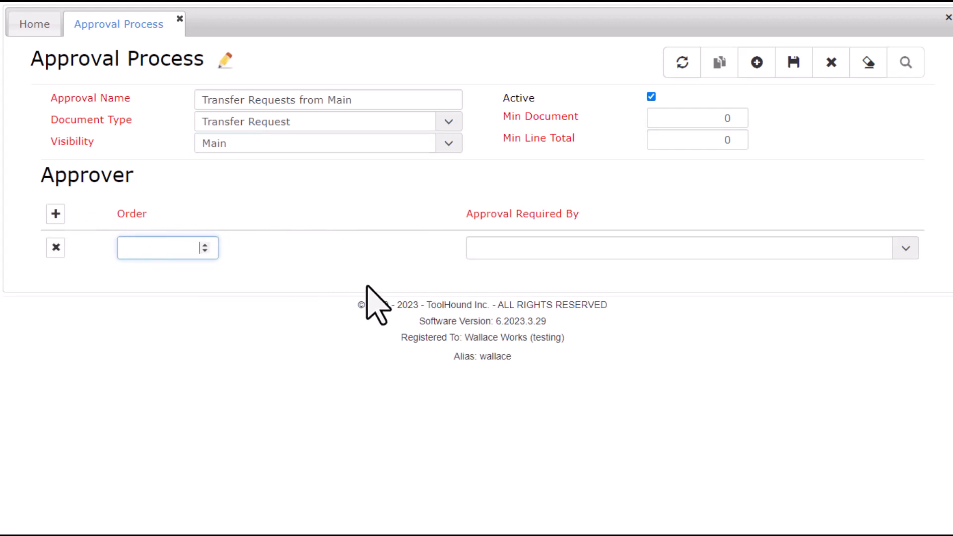
key("Tab")
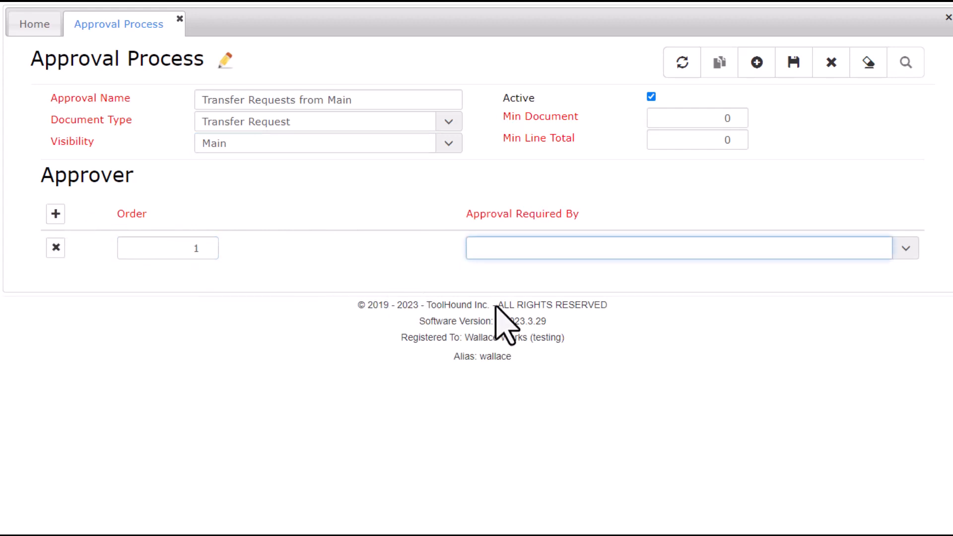
left_click(905, 248)
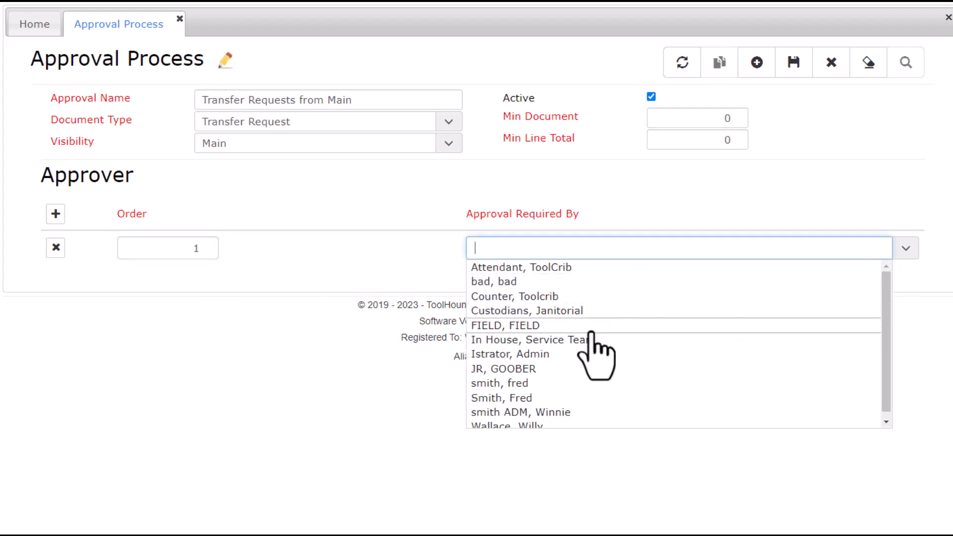
left_click(568, 414)
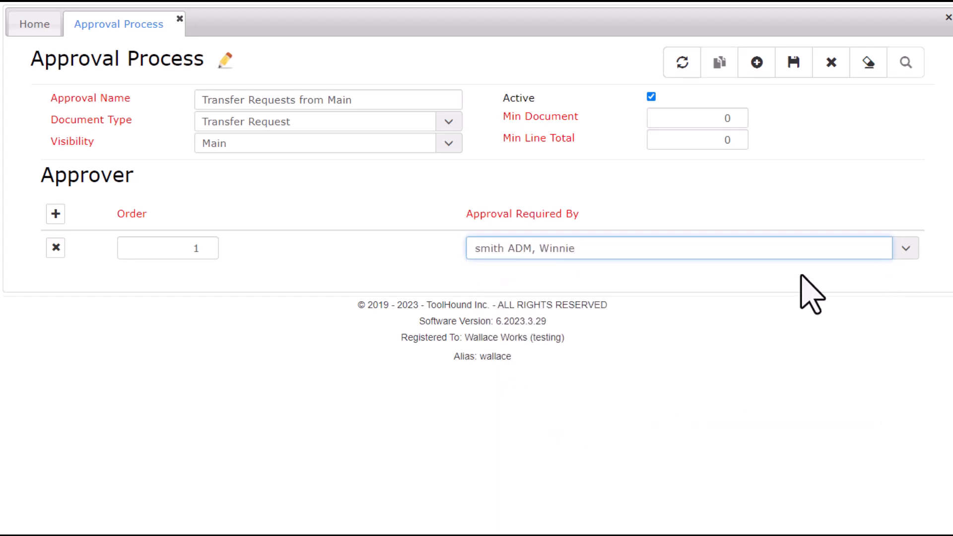
left_click(794, 63)
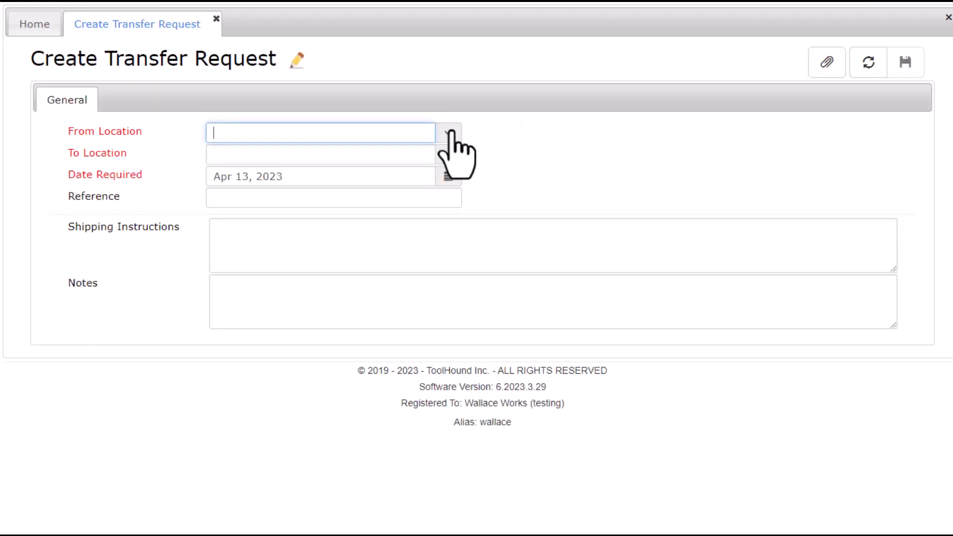
Set the transfer from Main to DEW LINE TOOLCRIB with reference 'May 2023'.
left_click(449, 133)
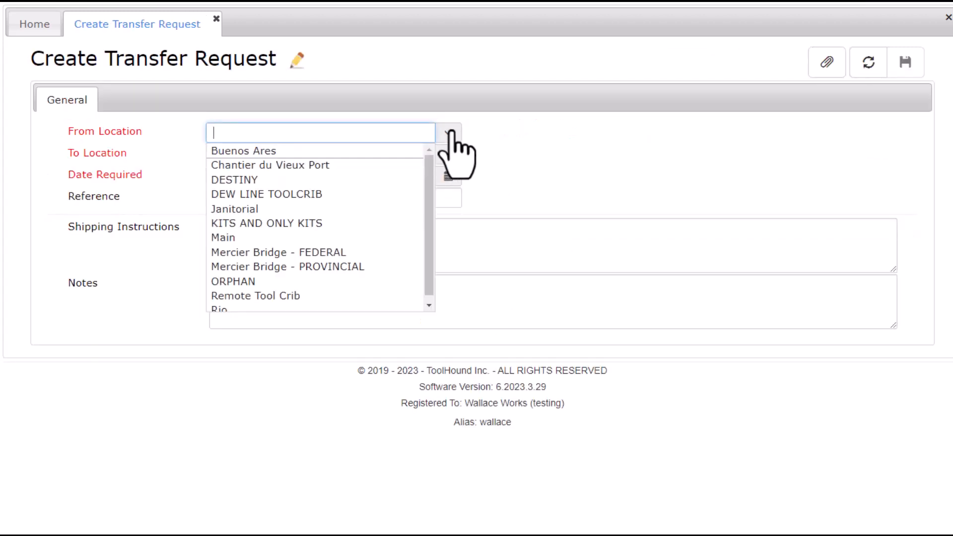
left_click(266, 240)
left_click(446, 160)
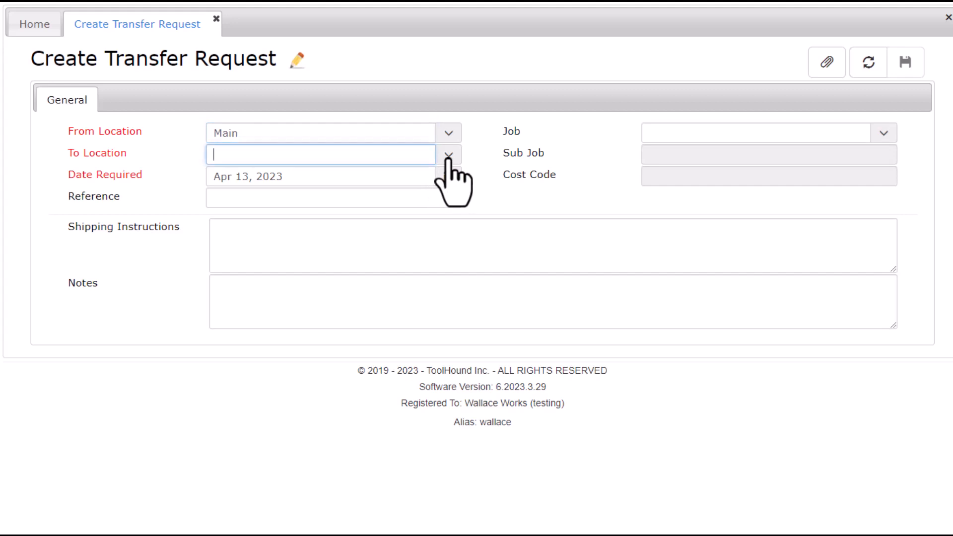
left_click(330, 215)
left_click(322, 201)
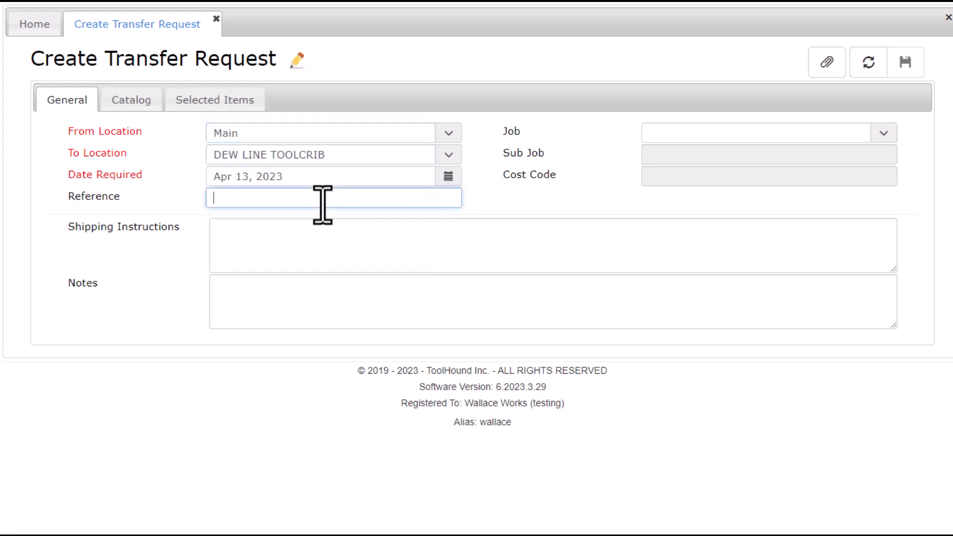
type("May 2023")
key("Tab")
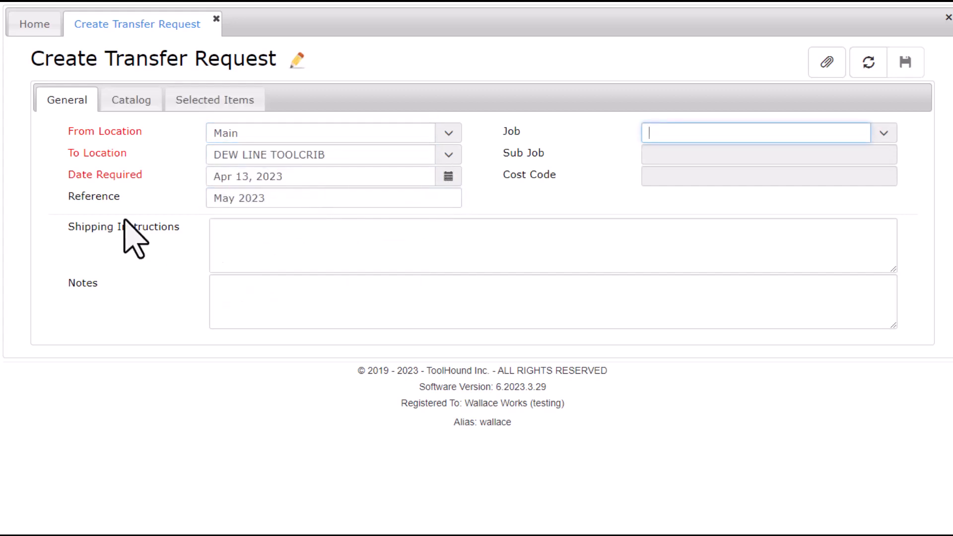
In the catalog, add one FORKLIFT and one 3246ES scissor lift.
left_click(128, 99)
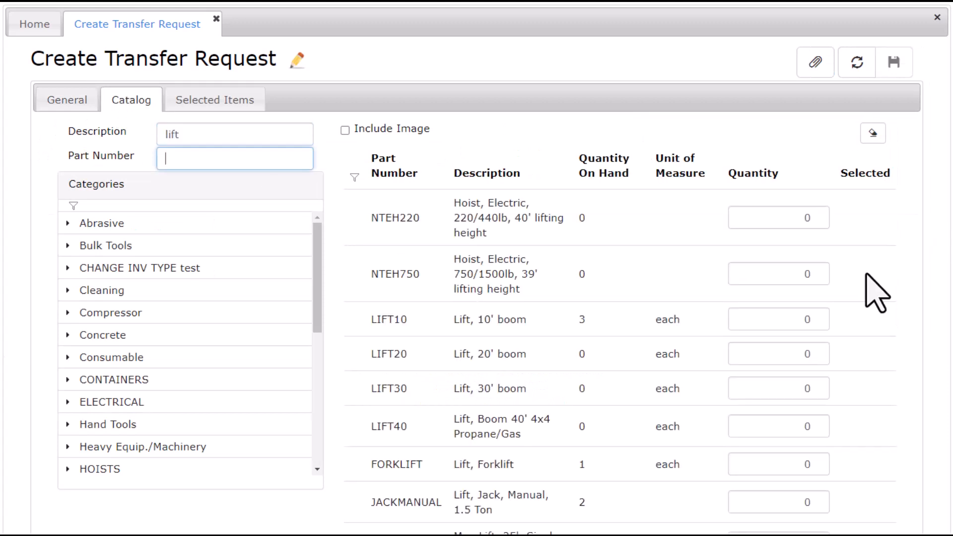
left_click(816, 461)
key("Tab")
scroll(868, 486, "down", 5)
left_click(815, 378)
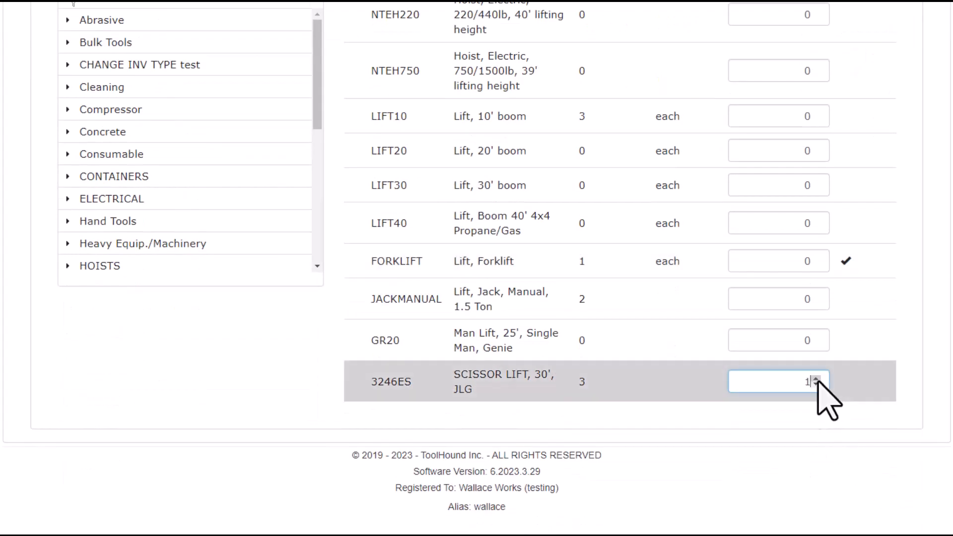
left_click(873, 399)
scroll(794, 418, "up", 5)
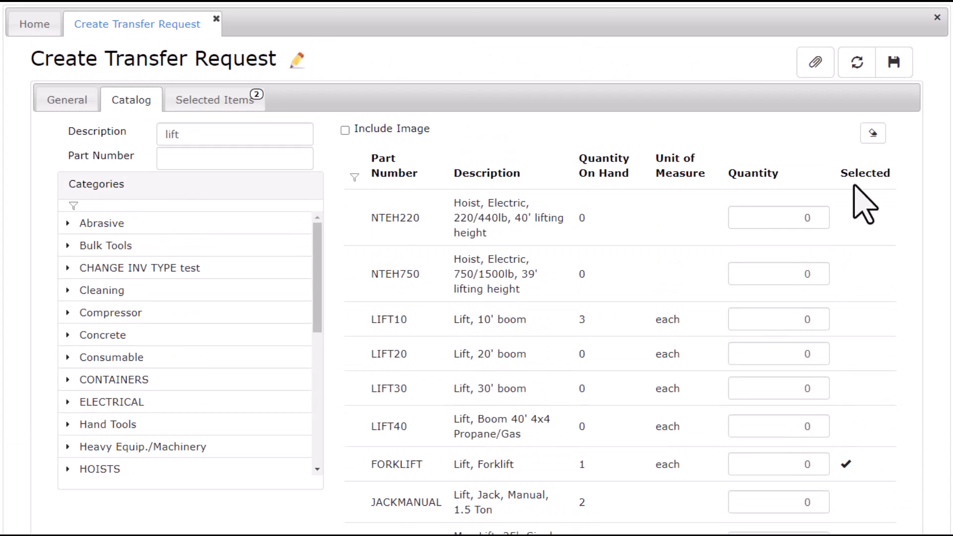
Search part number mac2400 and add the MAC2400 air compressor.
left_click(872, 133)
left_click(214, 160)
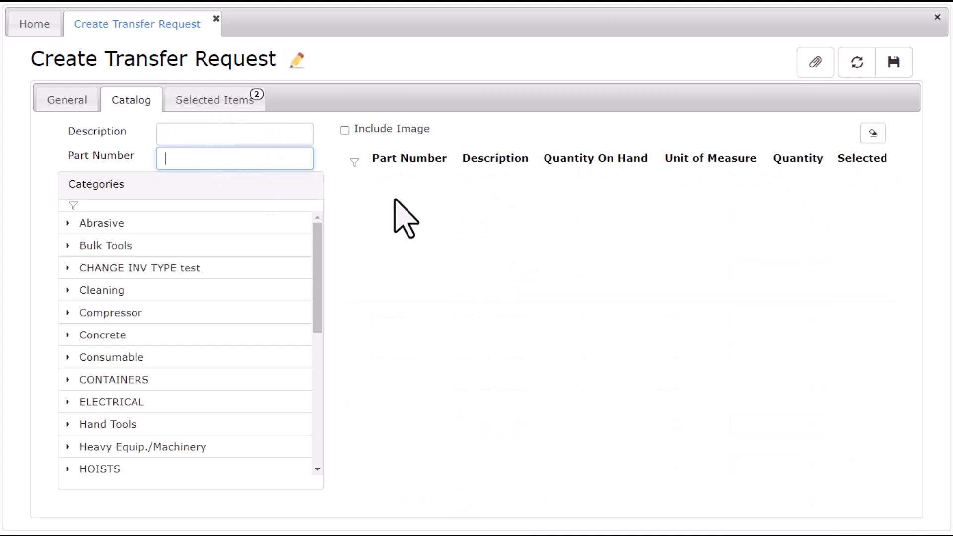
type("mac2400")
key("Return")
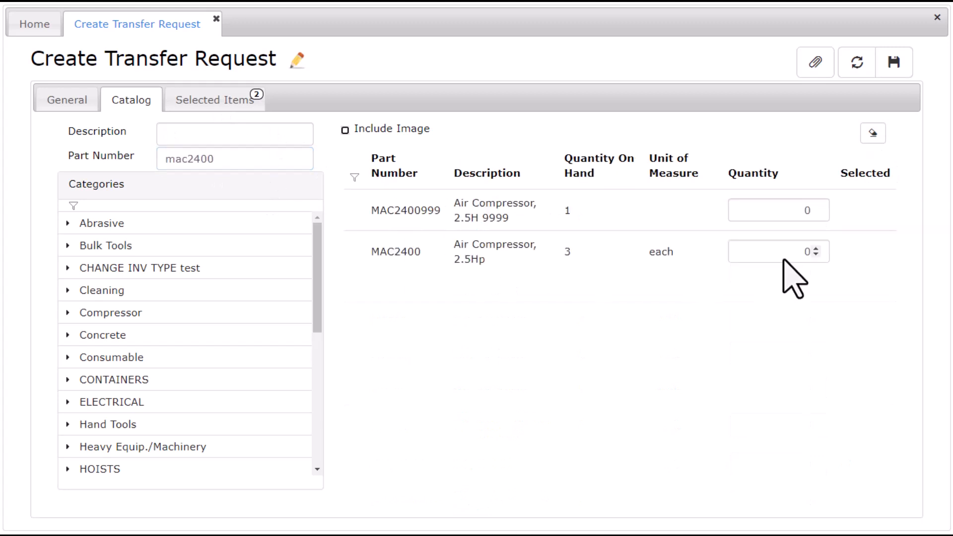
left_click(814, 250)
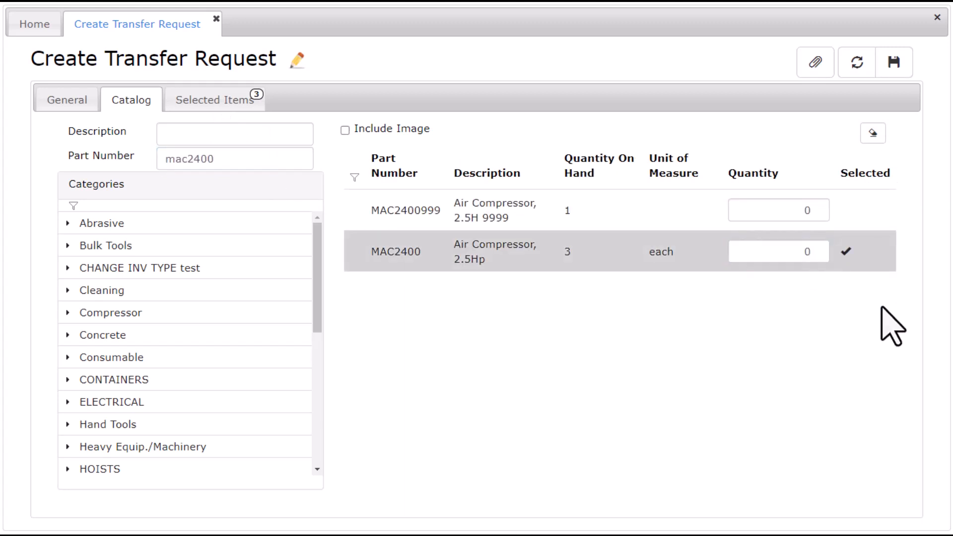
Add 200 of the 111729277 earplugs, review the four selected items, and save the request.
left_click(872, 133)
left_click(248, 139)
type("ear")
key("Tab")
left_click(807, 364)
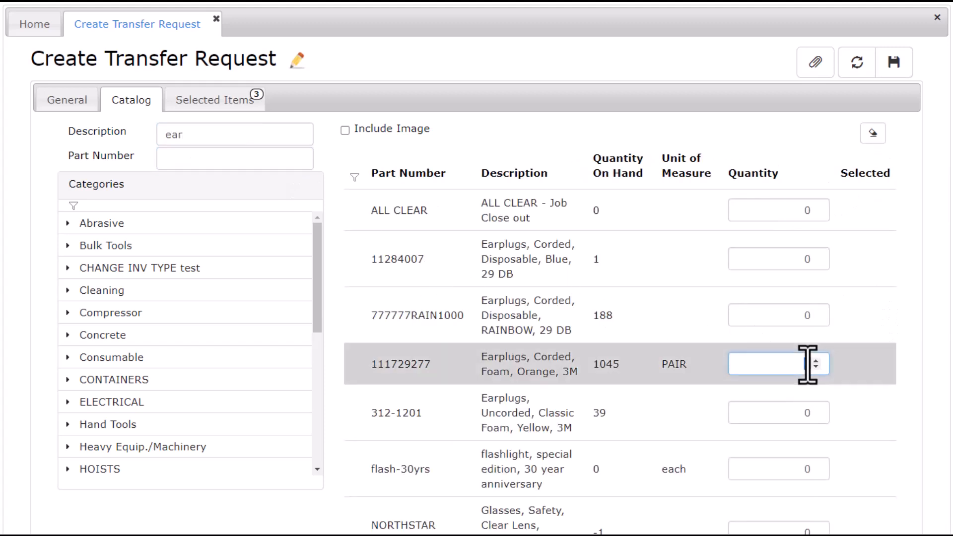
key("Tab")
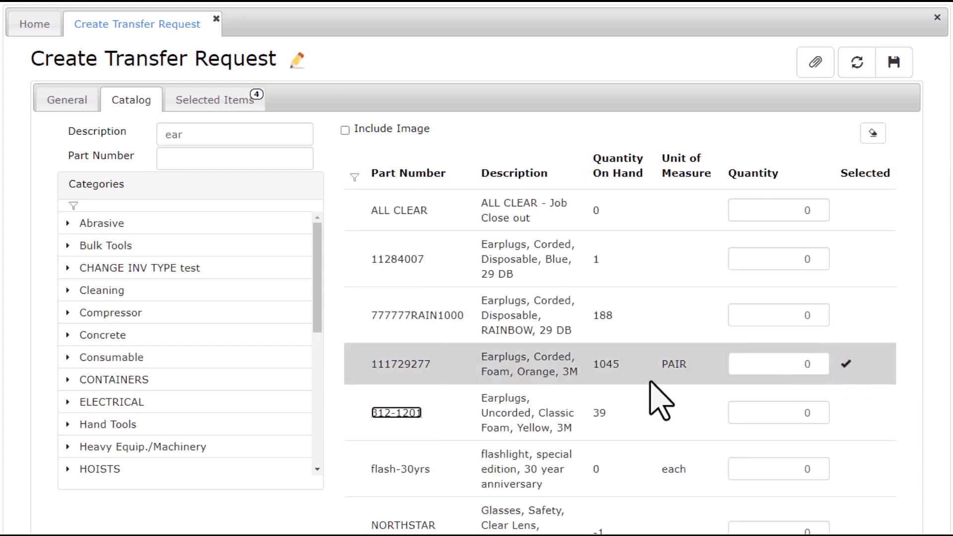
left_click(206, 103)
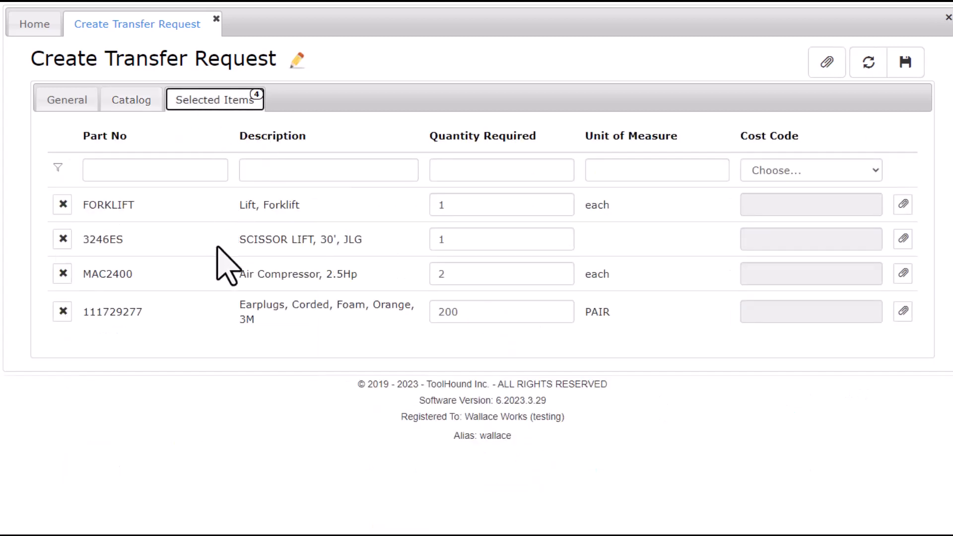
left_click(914, 61)
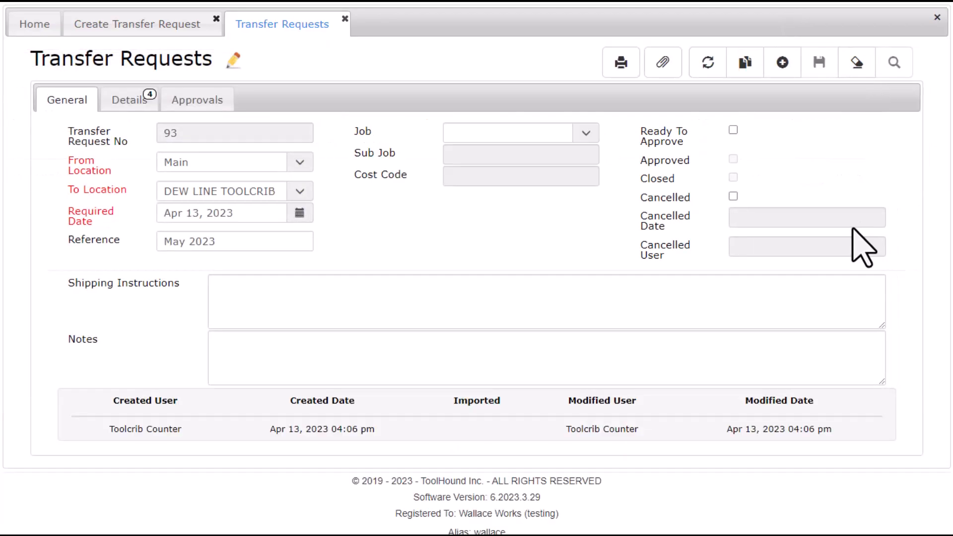
Check request 93's four part lines, save it as Ready To Approve, and view its pending approver.
left_click(122, 105)
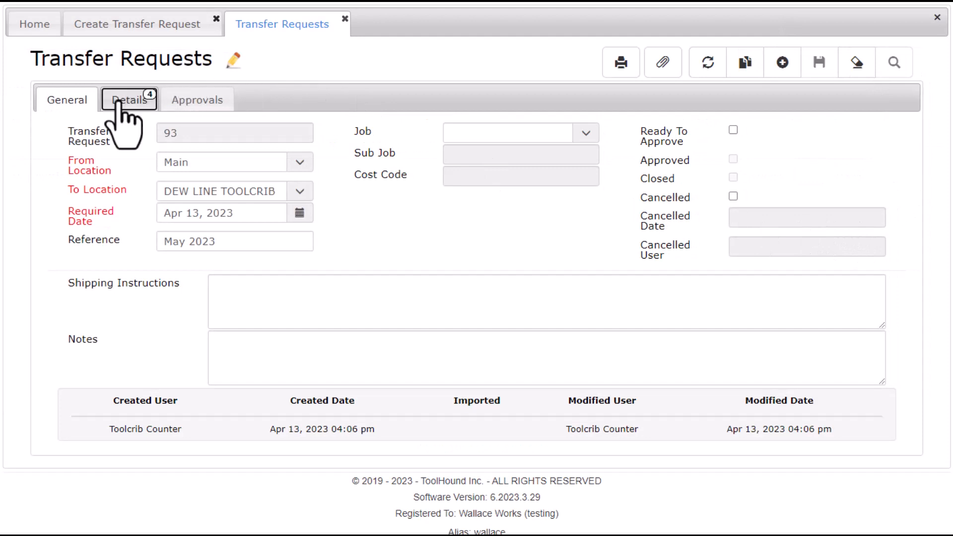
left_click(66, 97)
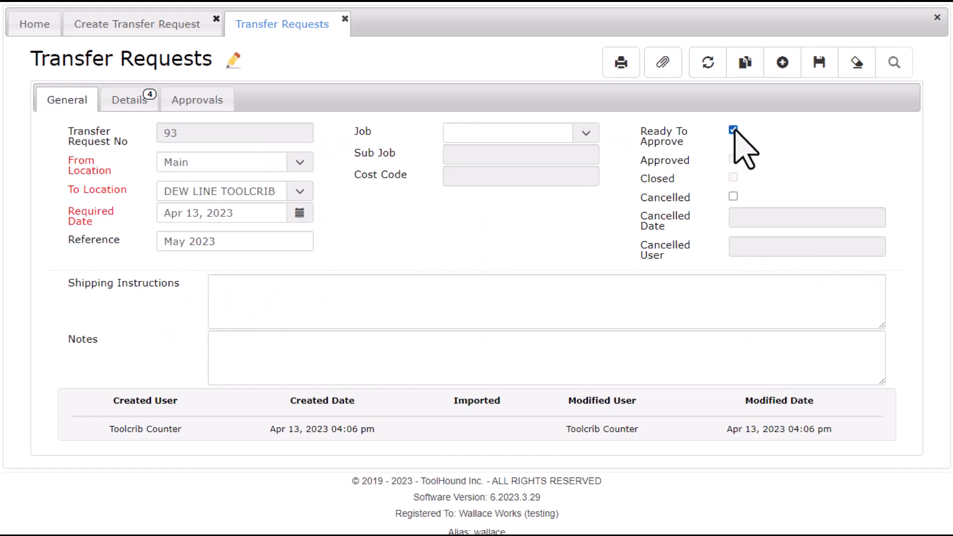
left_click(820, 65)
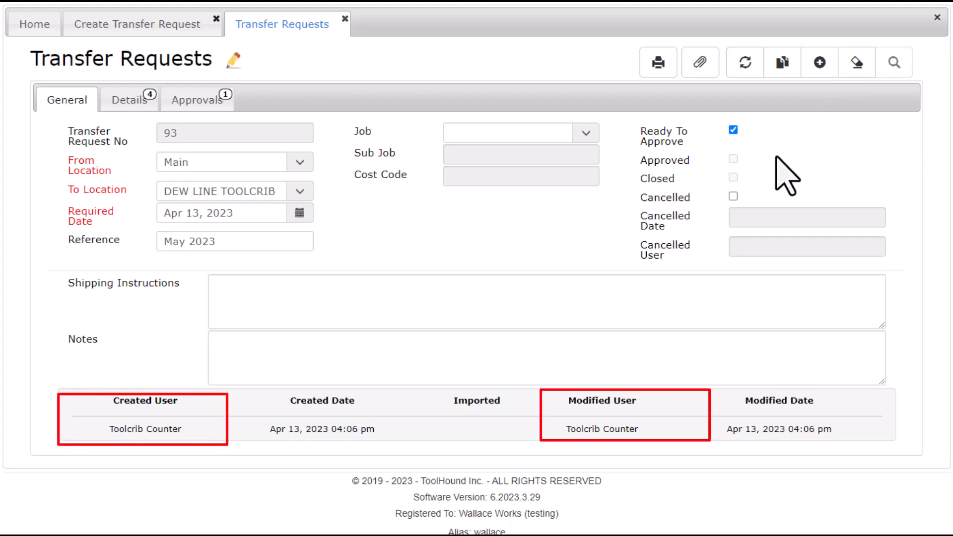
left_click(217, 104)
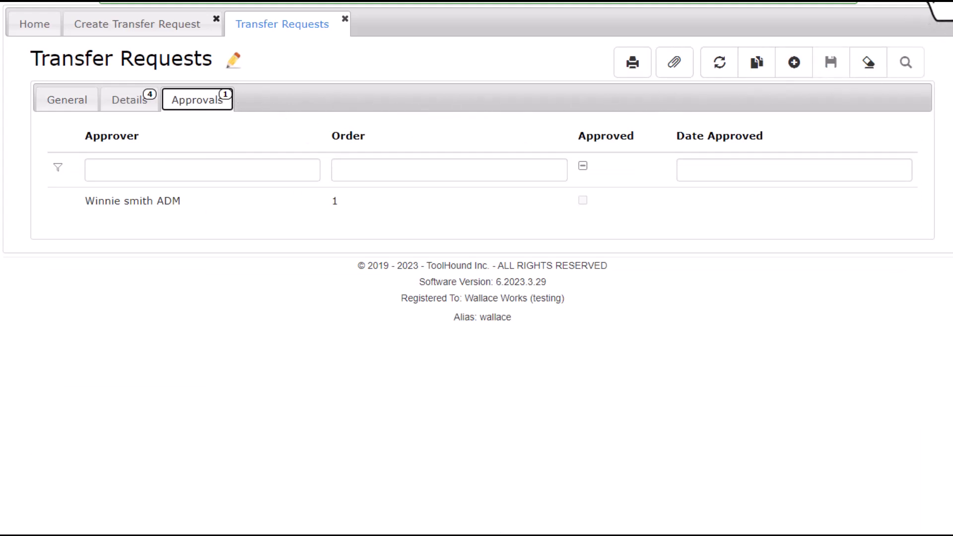
Log out and sign back in as the approver.
left_click(938, 3)
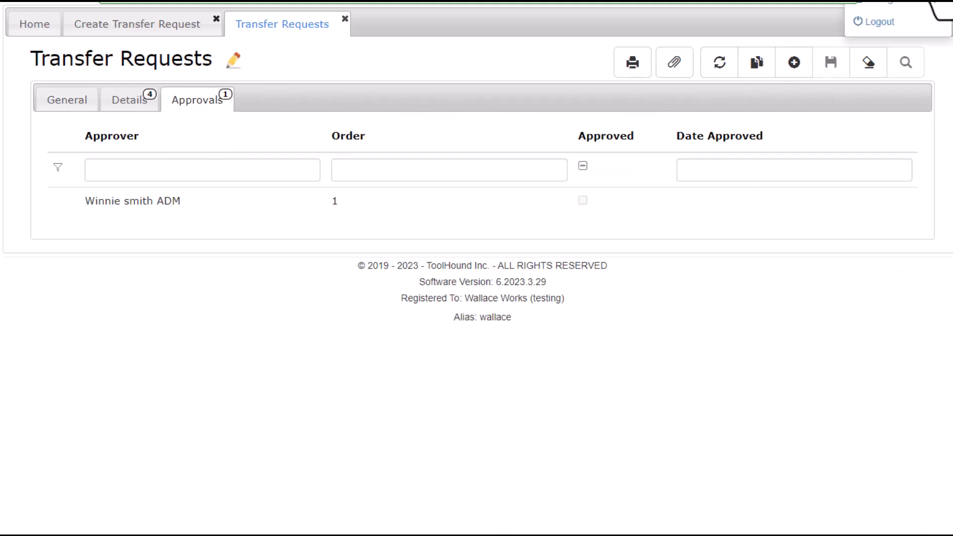
left_click(882, 29)
double_click(189, 88)
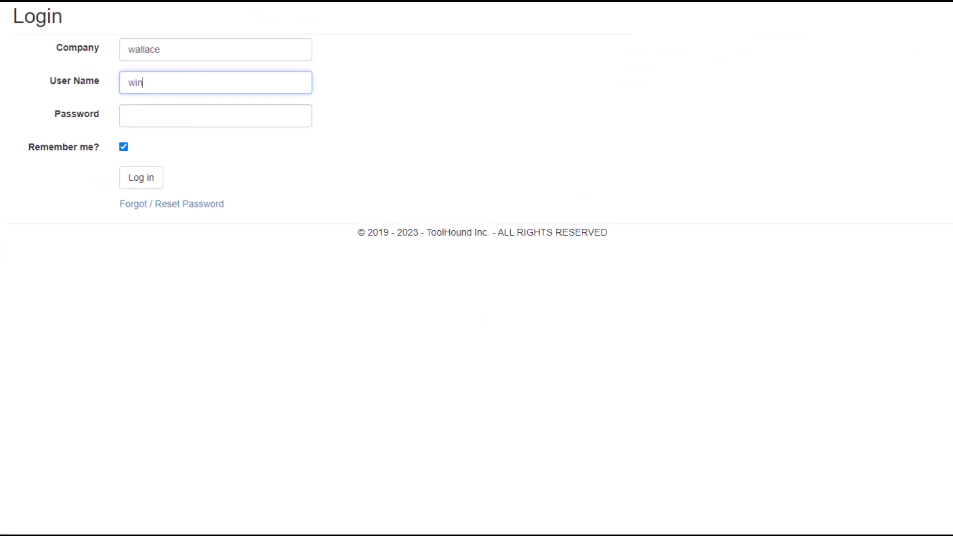
key("Tab")
key("Return")
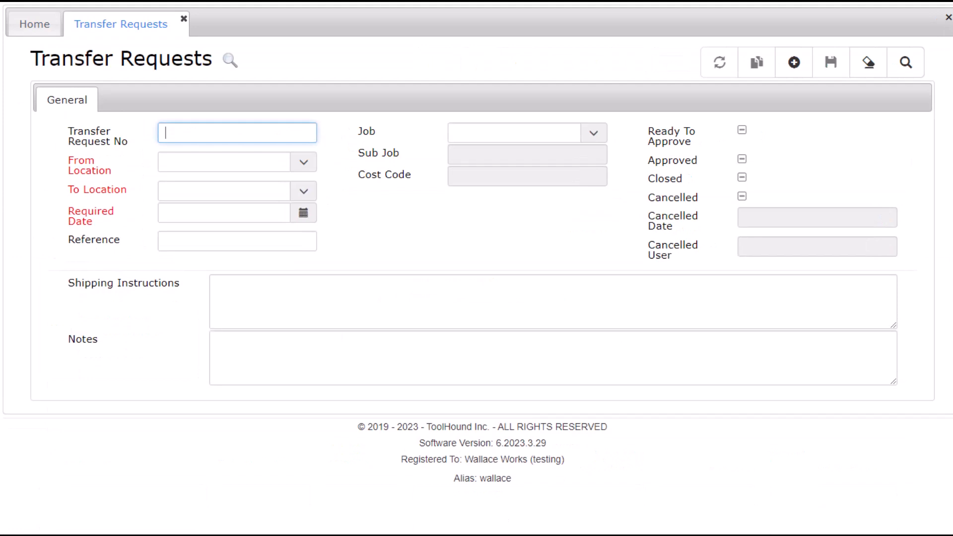
Look up transfer request 93, mark it Approved, save, and check its General status.
type("93")
key("Tab")
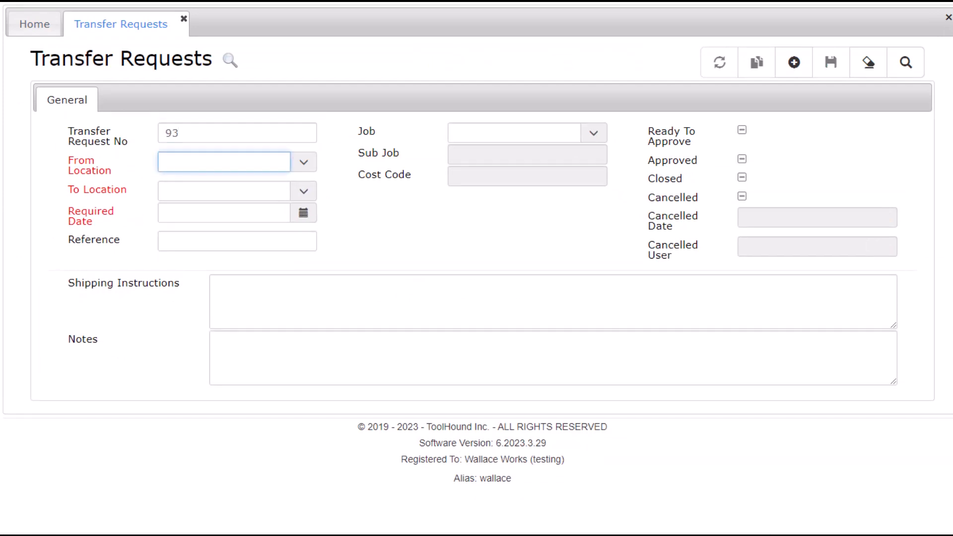
left_click(905, 63)
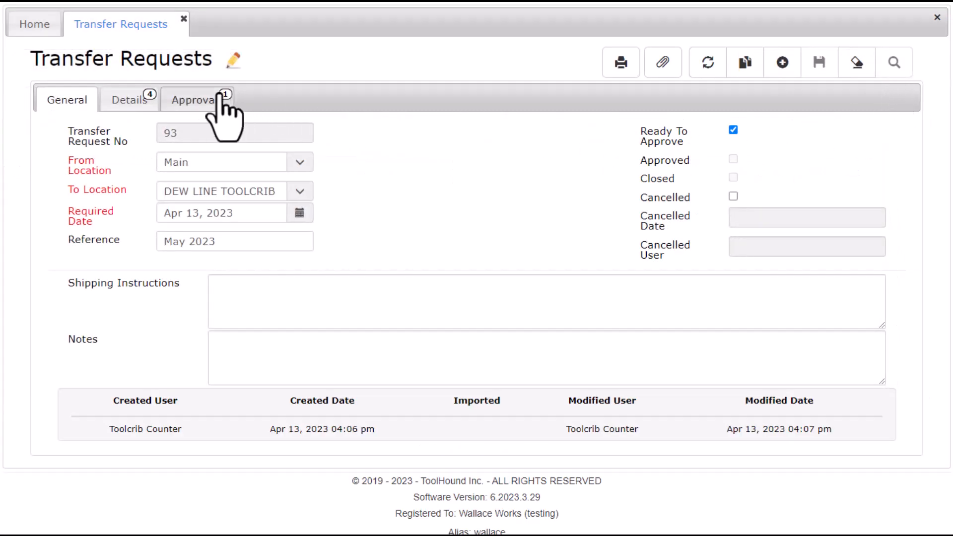
left_click(193, 103)
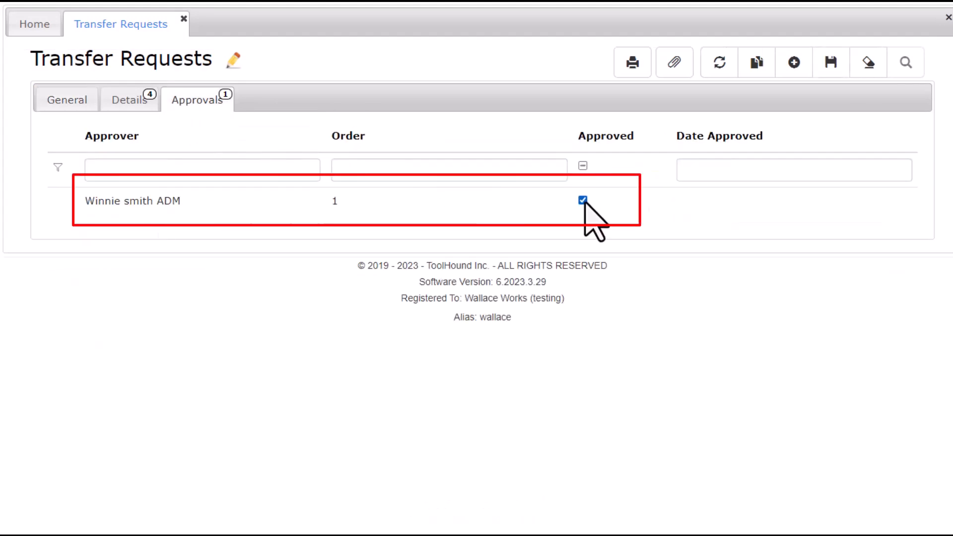
left_click(834, 71)
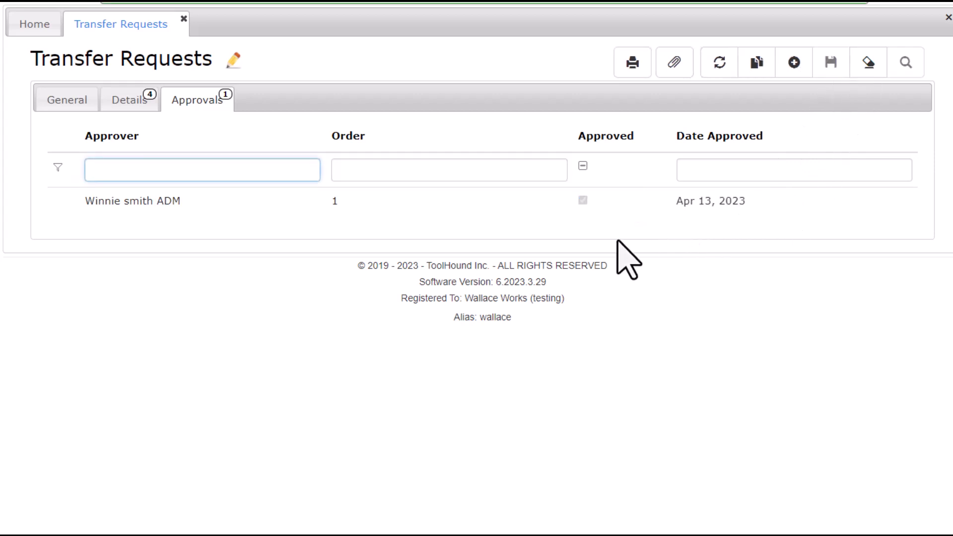
left_click(58, 102)
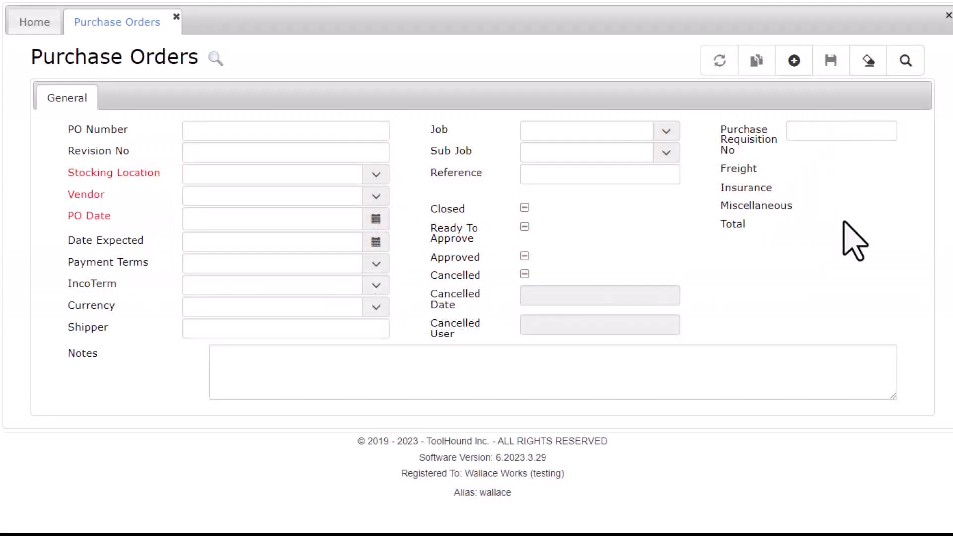
Start a new purchase order for DEW LINE TOOLCRIB from vendor ACME Inc, dated today.
left_click(794, 60)
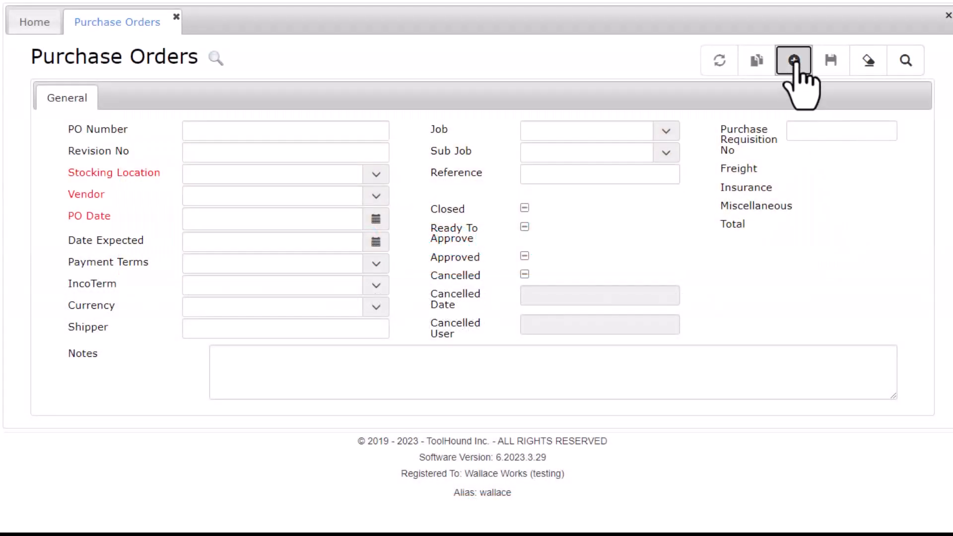
left_click(371, 182)
left_click(371, 183)
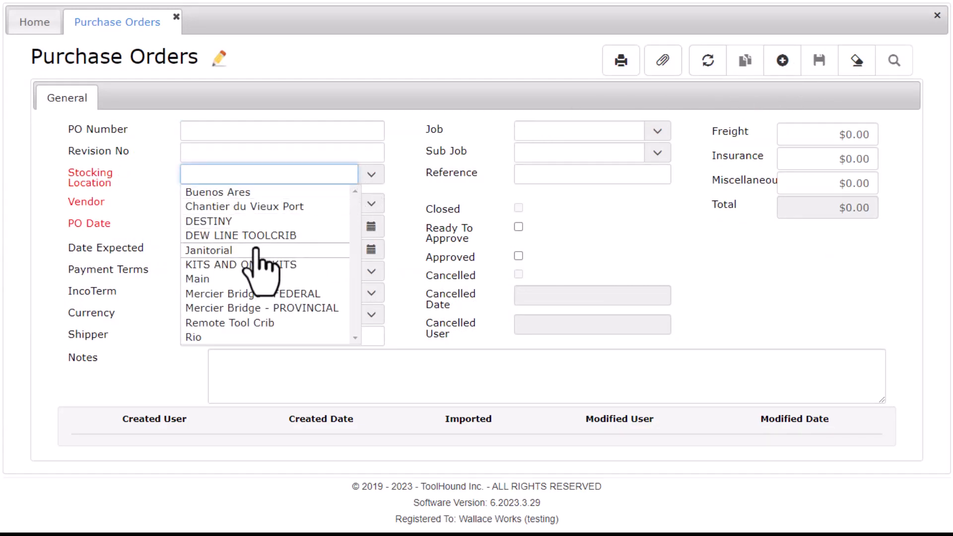
left_click(302, 235)
left_click(371, 204)
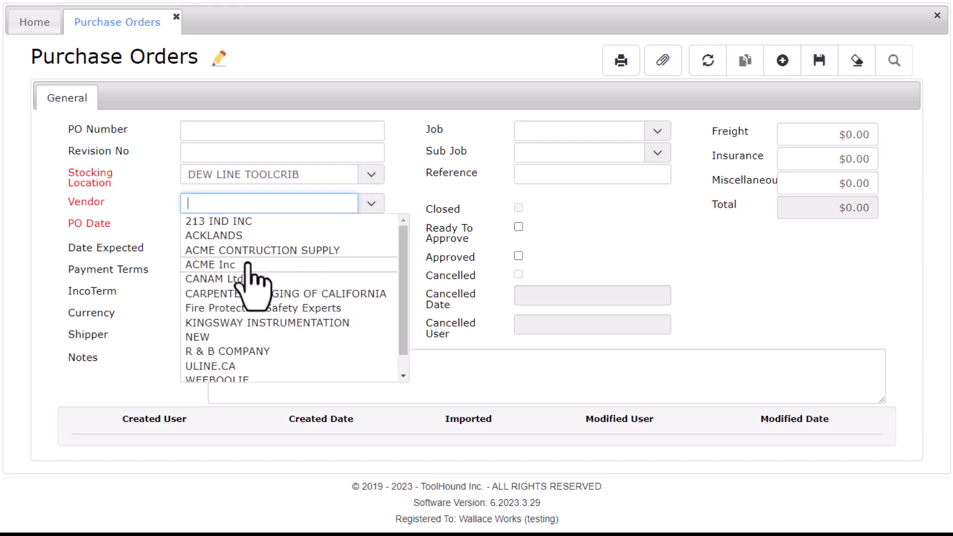
left_click(252, 264)
left_click(370, 227)
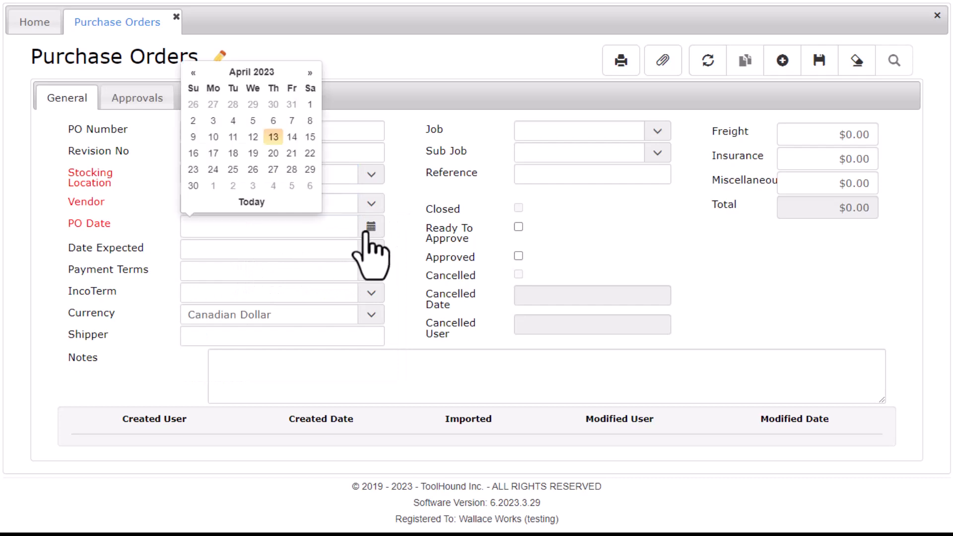
left_click(252, 202)
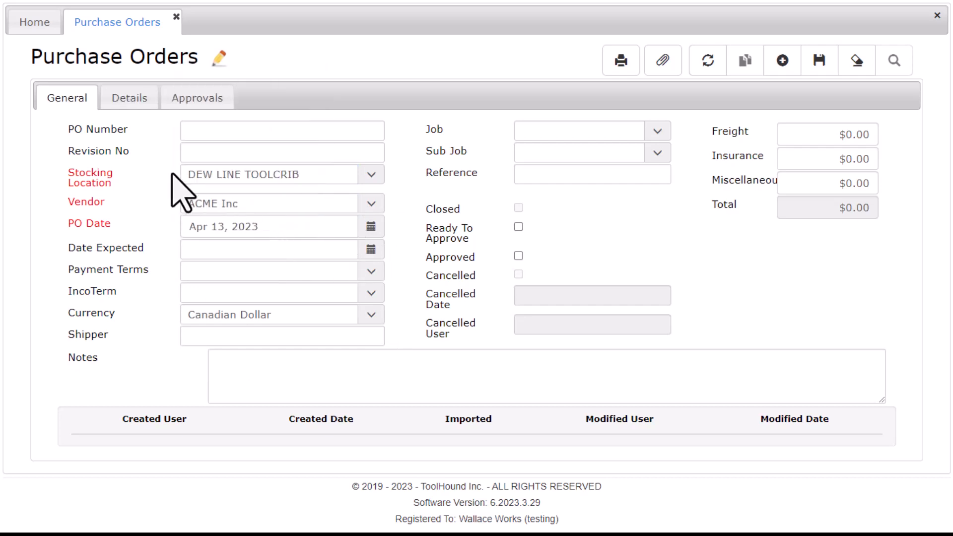
left_click(120, 101)
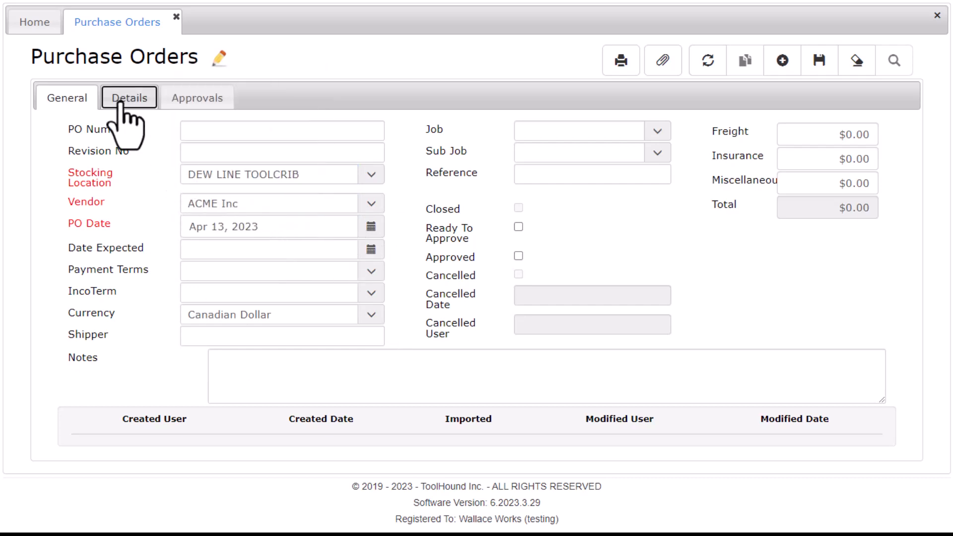
Add 10 MAC2400 air compressors at $700.00 each to the order.
left_click(166, 132)
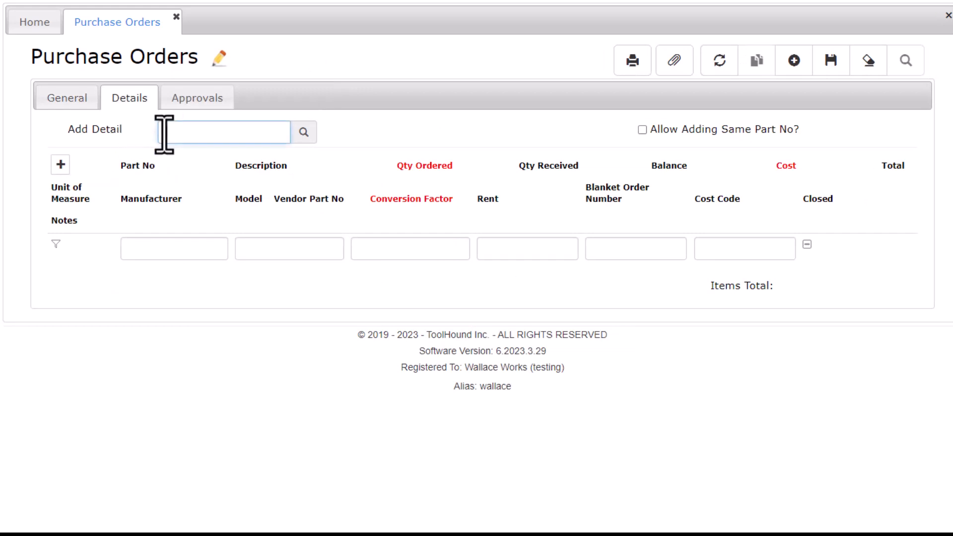
type("mac2400")
key("Return")
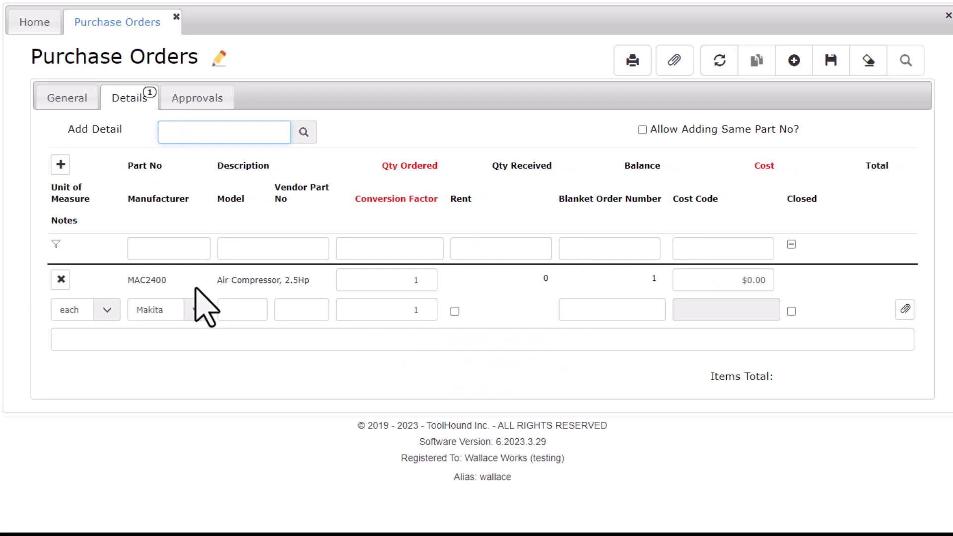
left_click(422, 280)
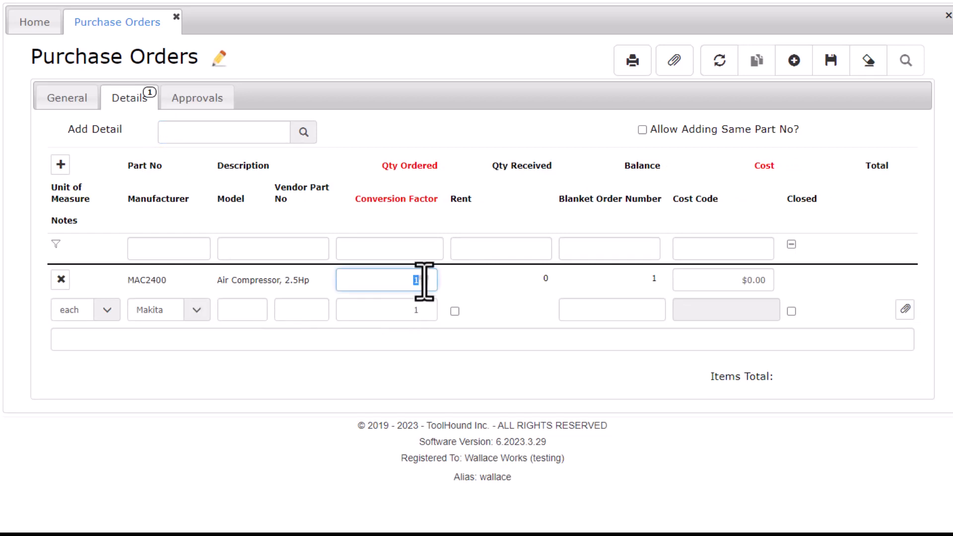
type("10")
left_click(733, 282)
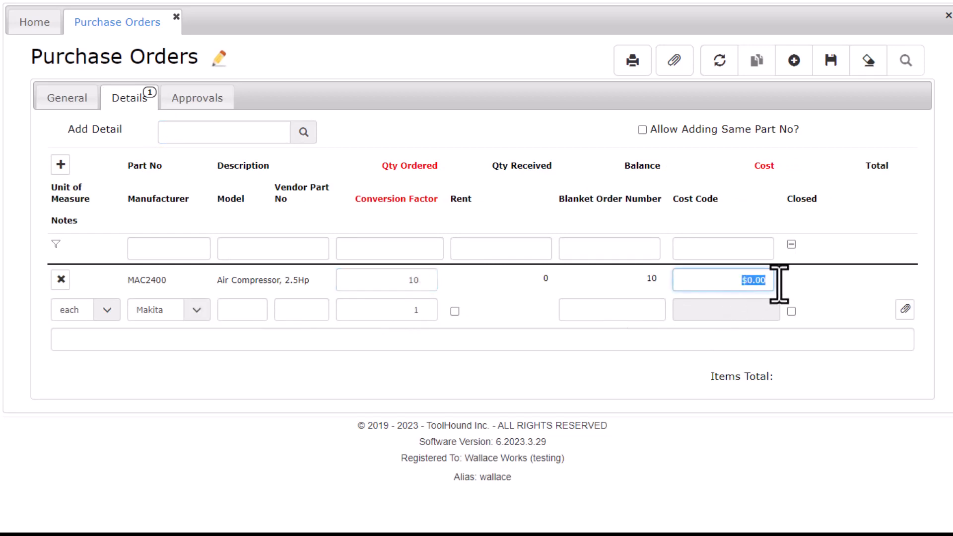
type("700.00")
key("Tab")
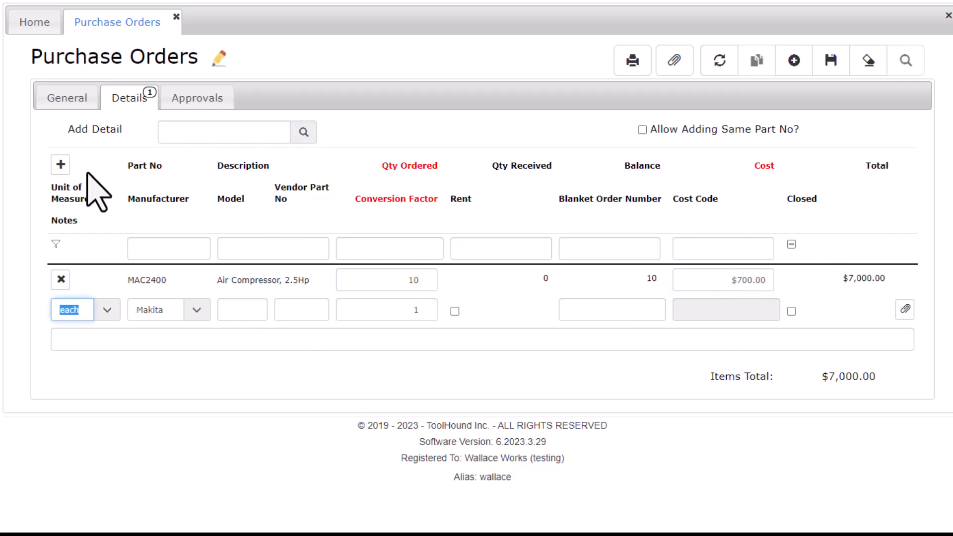
Add 10 PUMP-2IN pumps at $750.00 each and save PO 142 totalling $14,500.
left_click(61, 164)
type("p")
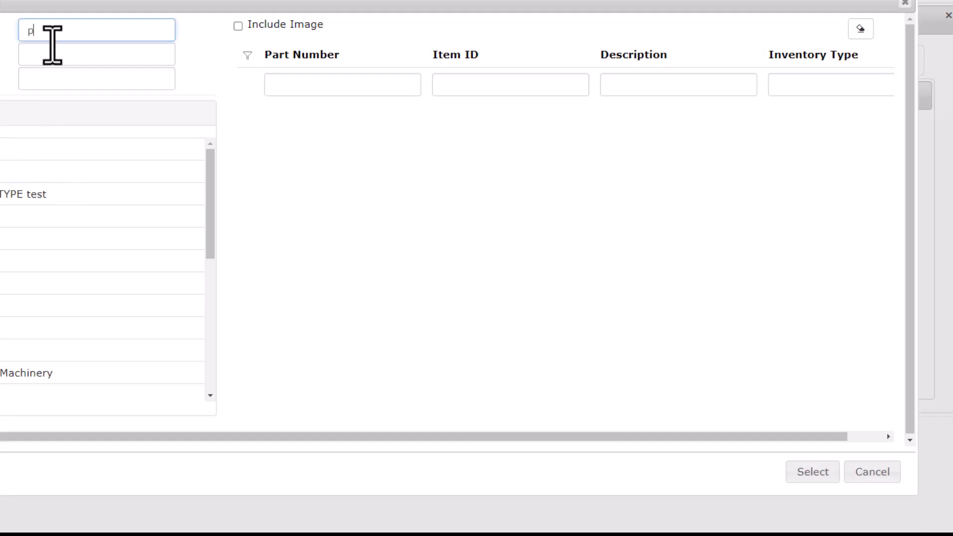
type("ump")
key("Tab")
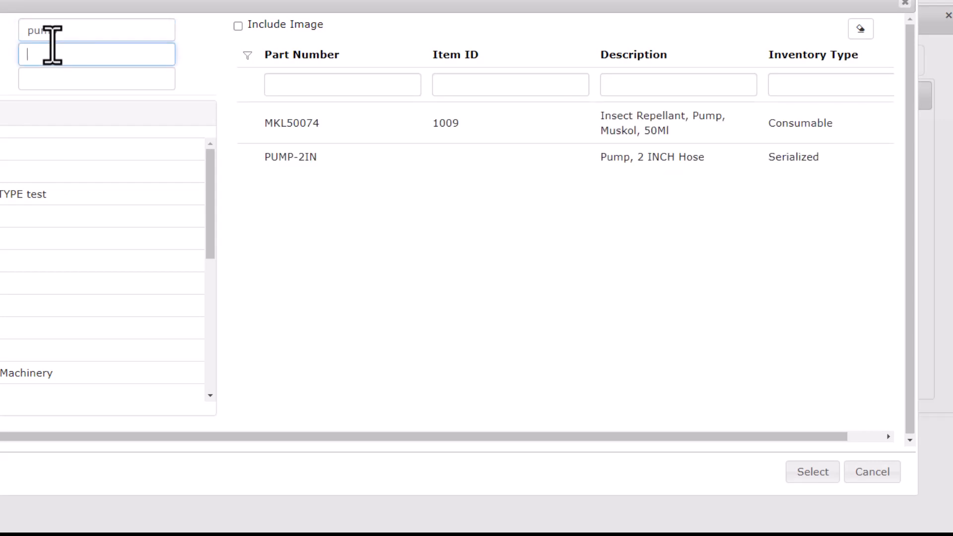
double_click(637, 157)
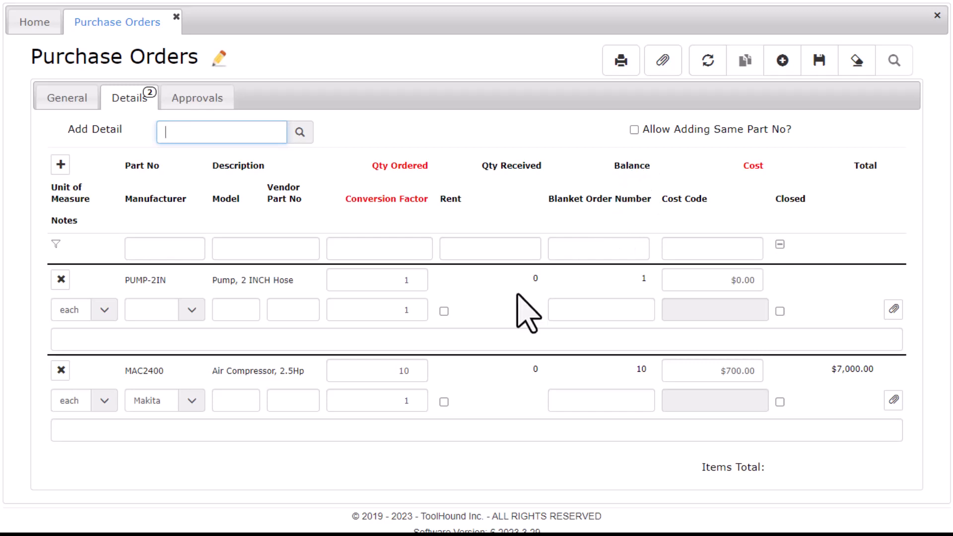
left_click(411, 284)
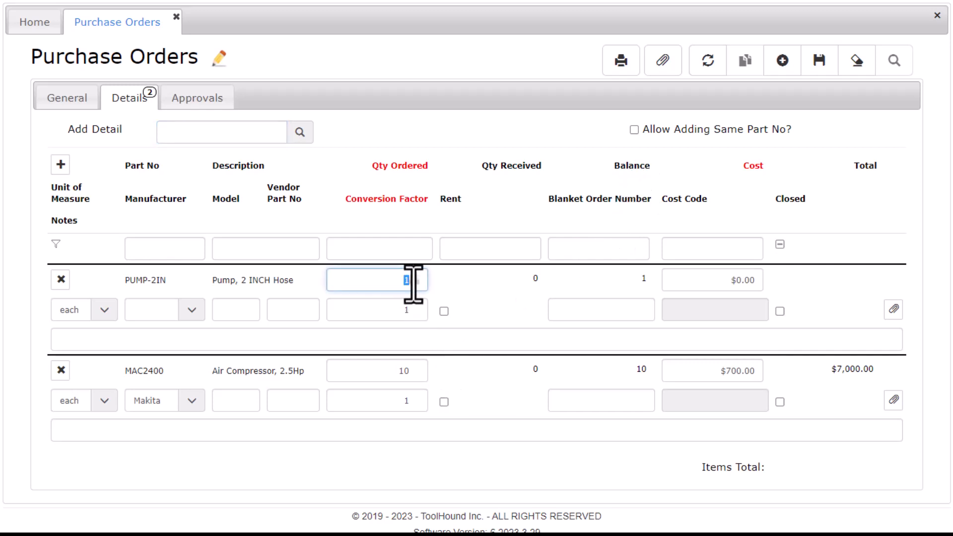
type("10")
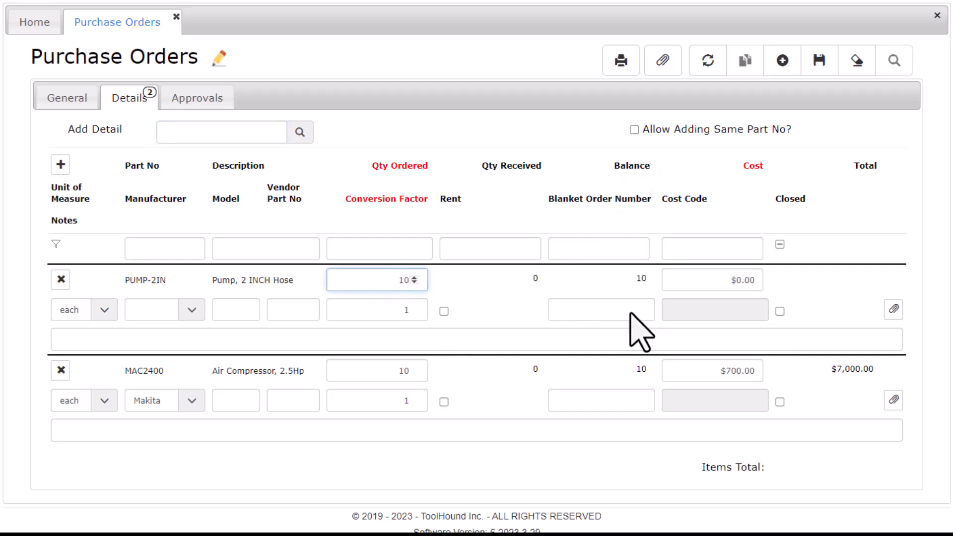
left_click(728, 283)
type("75")
key("Tab")
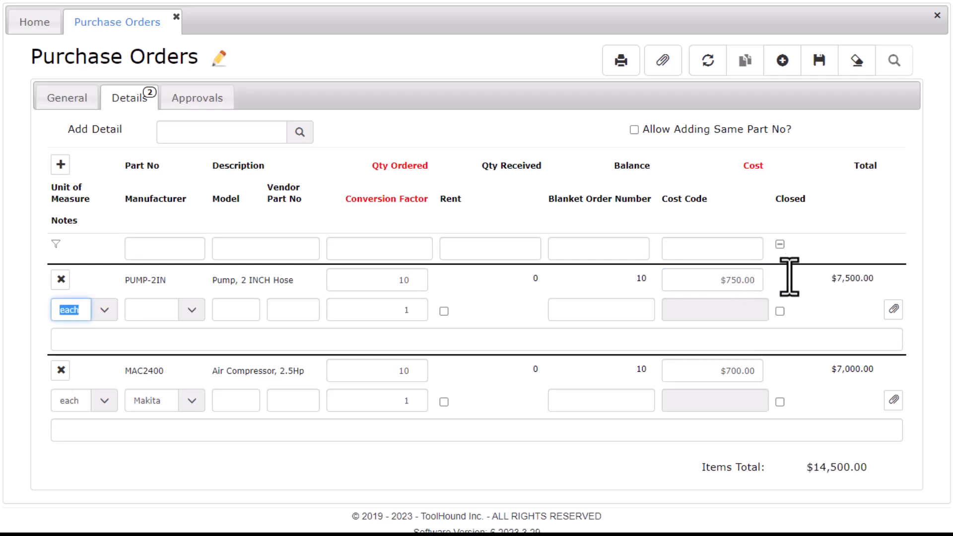
left_click(819, 60)
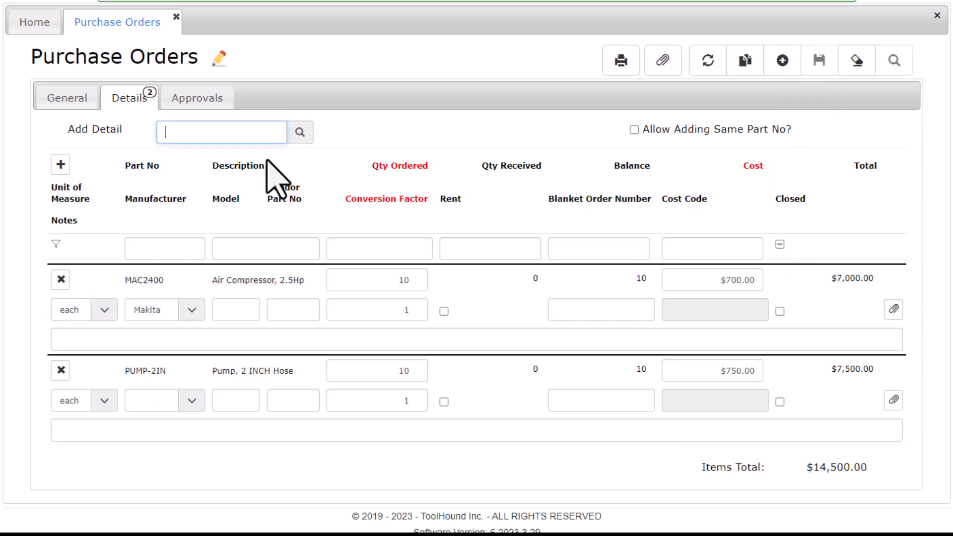
left_click(71, 100)
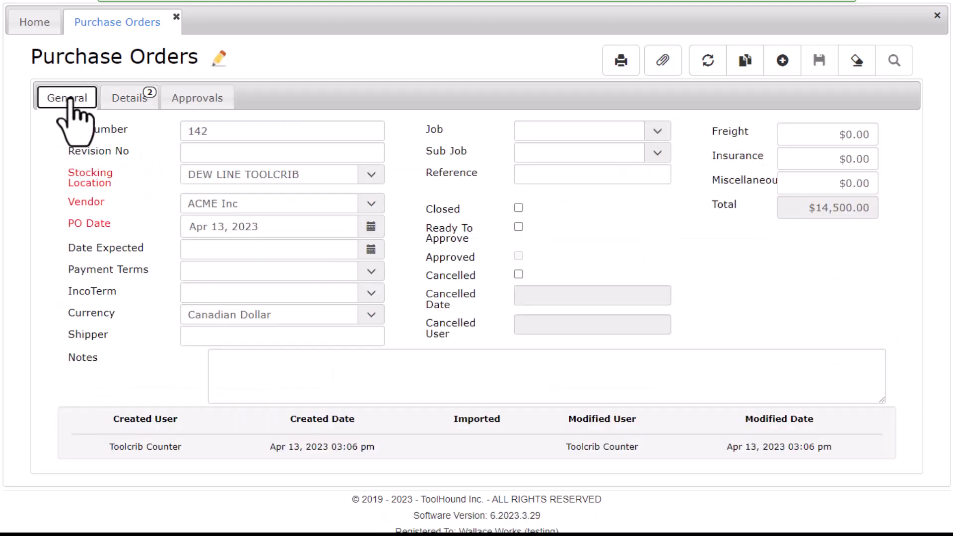
Tick Ready To Approve on PO 142 and save it.
left_click(518, 227)
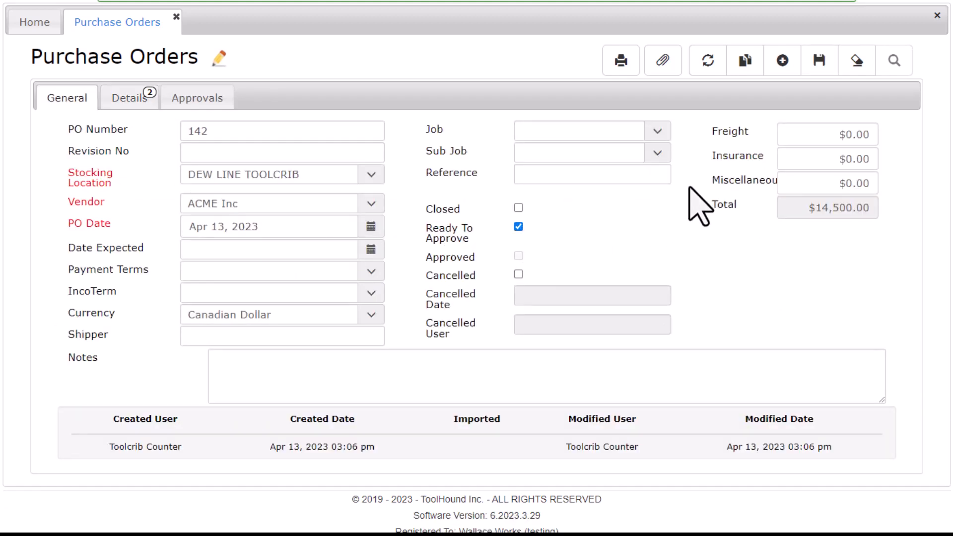
left_click(827, 61)
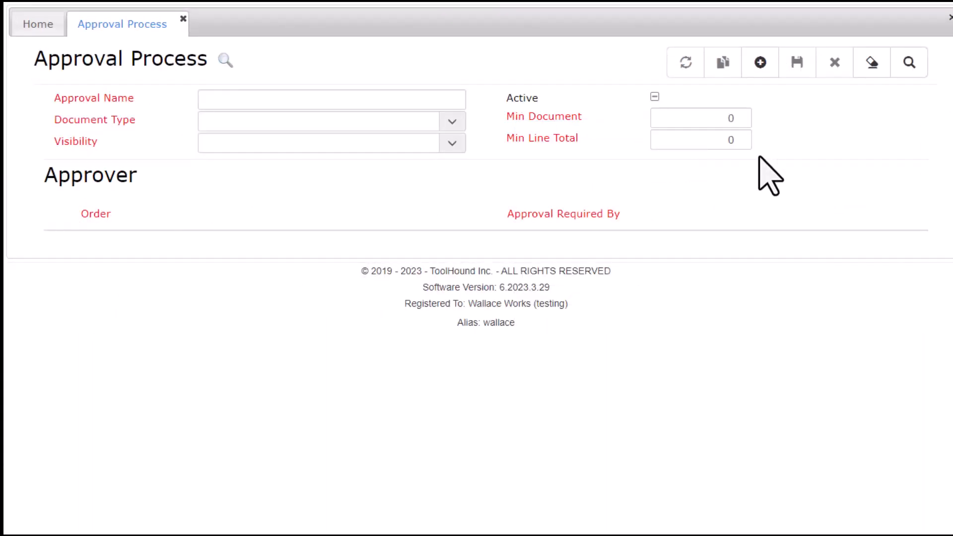
Create 'DEW LINE POs over 10K' for Purchase Orders at DEW LINE TOOLCRIB, minimum document 10000.
left_click(761, 64)
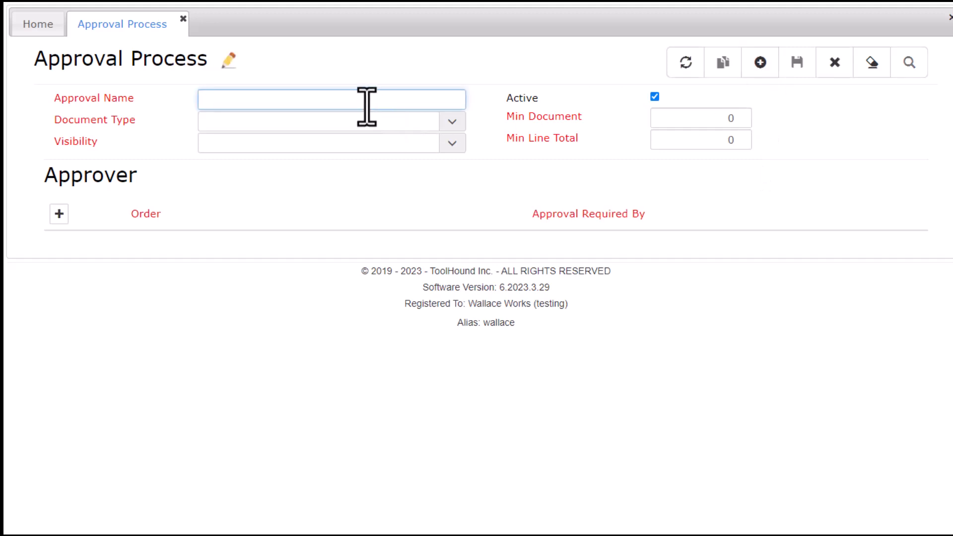
type("DEW LINE POs over 10K")
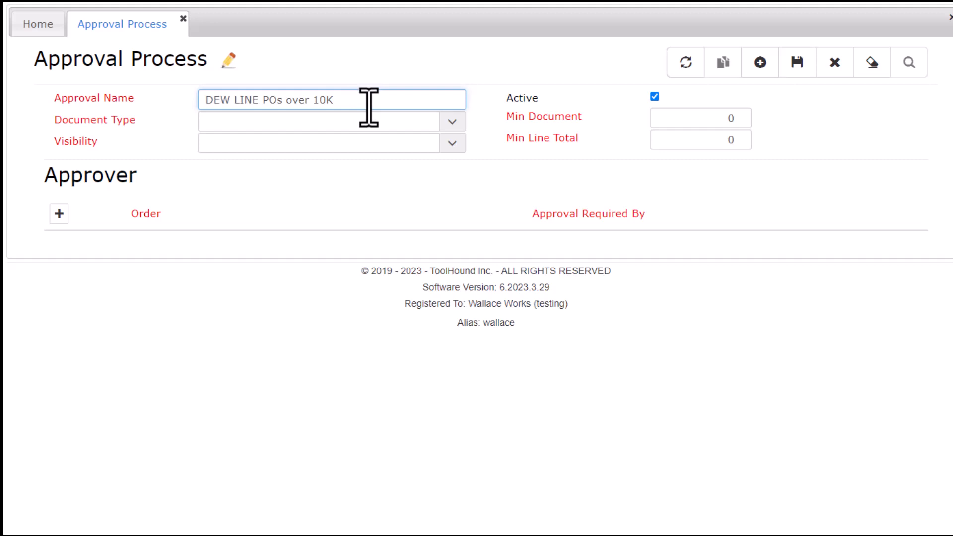
left_click(451, 121)
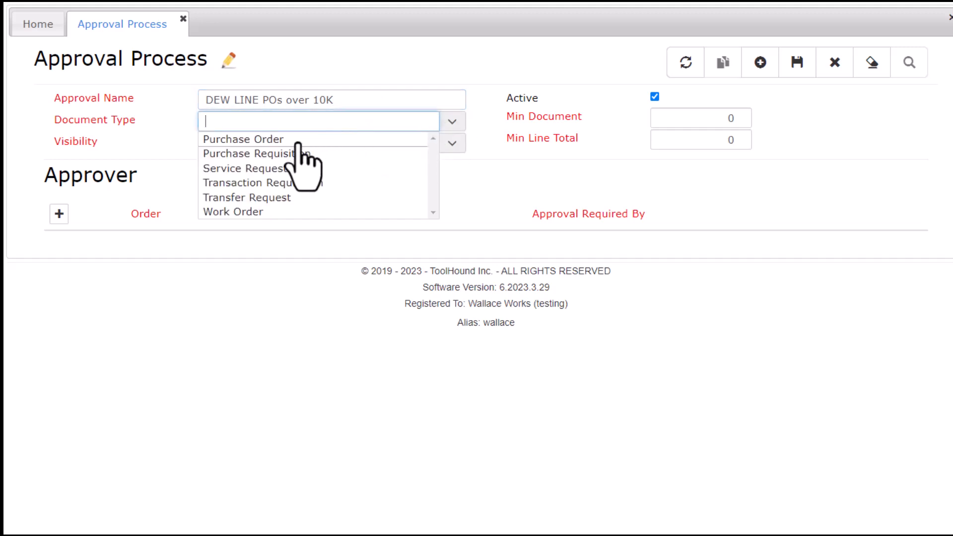
left_click(298, 140)
left_click(452, 143)
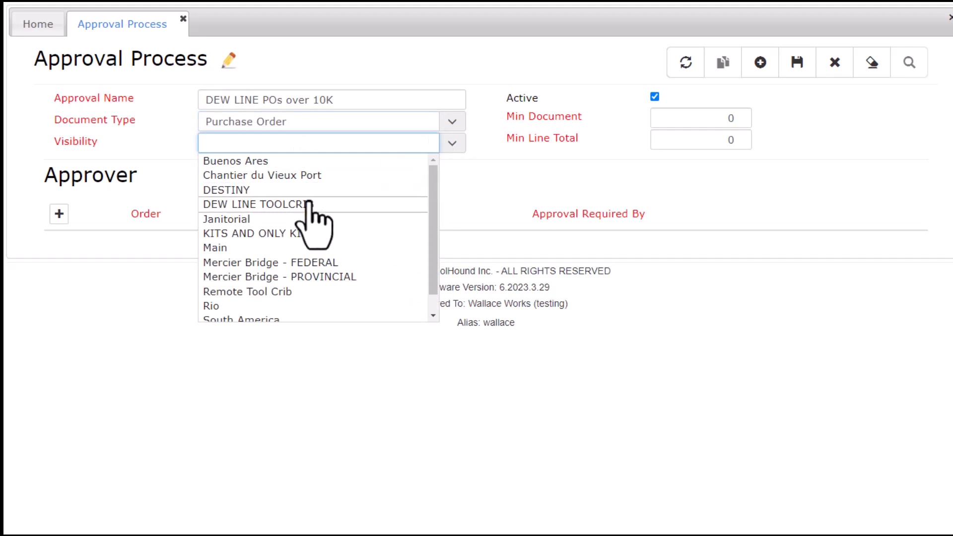
left_click(305, 205)
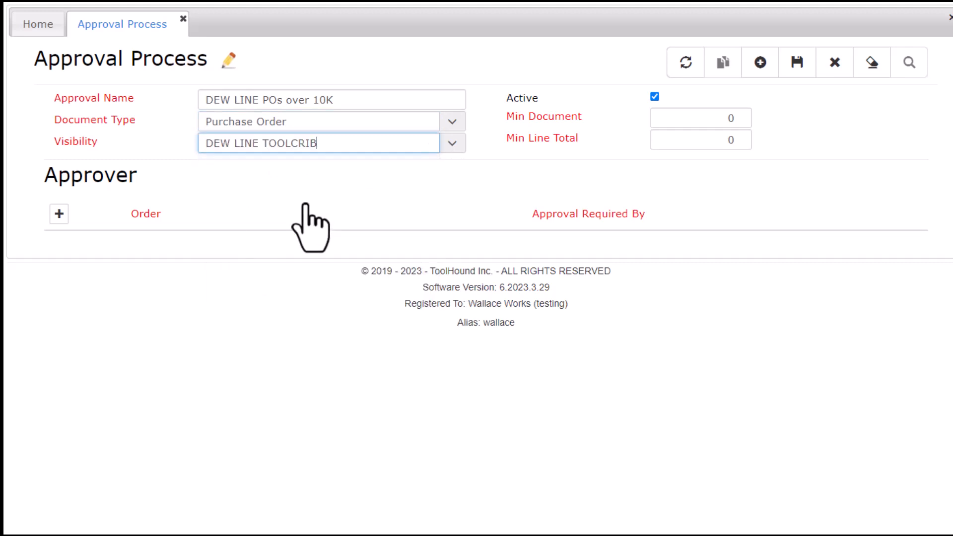
left_click(681, 121)
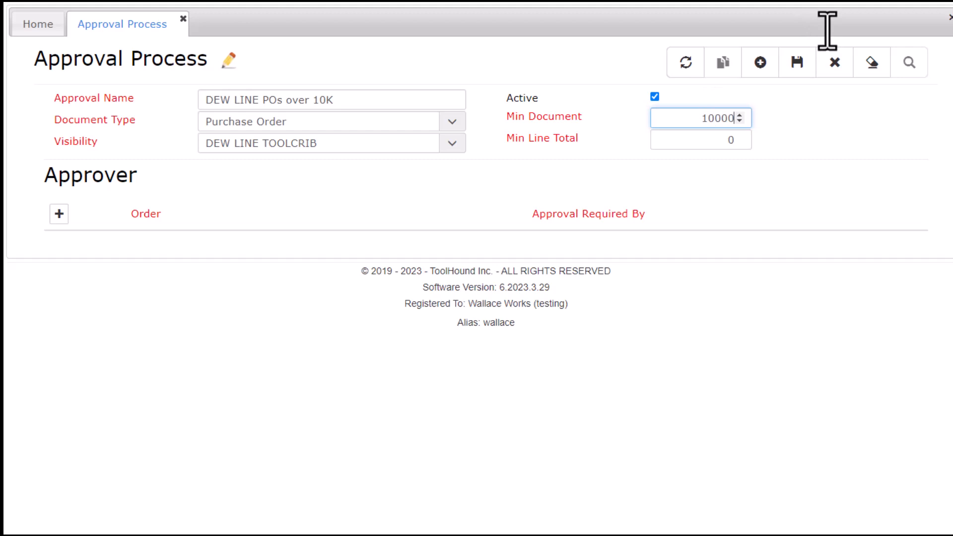
key("Tab")
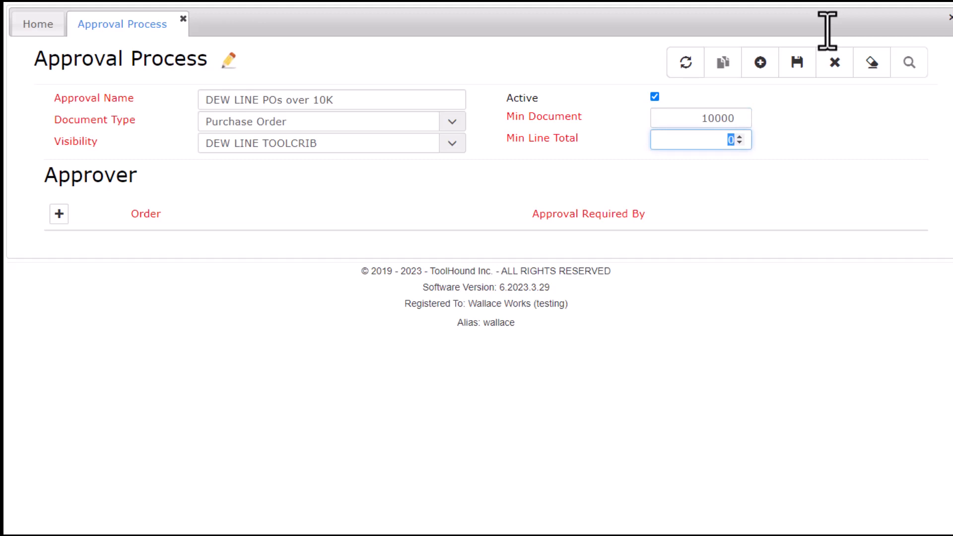
key("Tab")
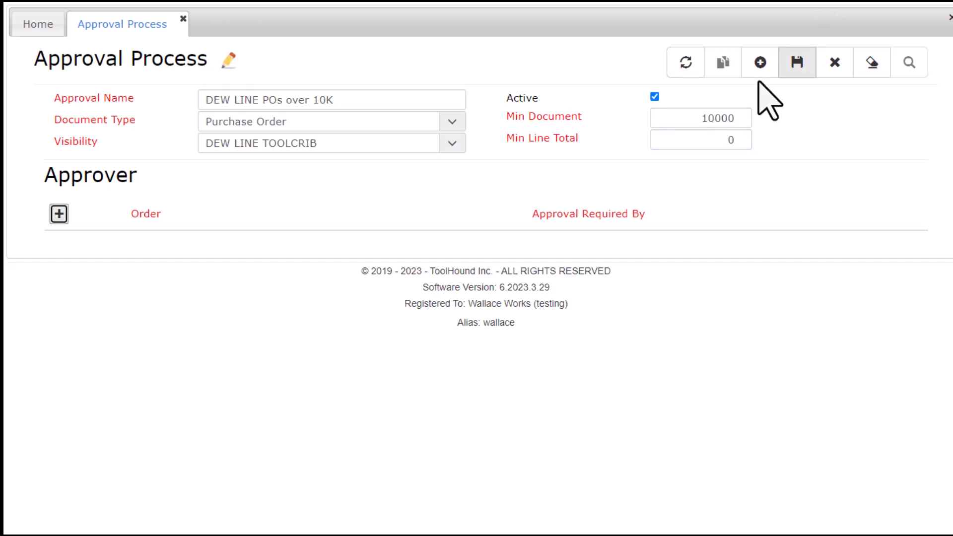
Add the first required approver at order 1 to the DEW LINE POs over 10K process.
left_click(57, 216)
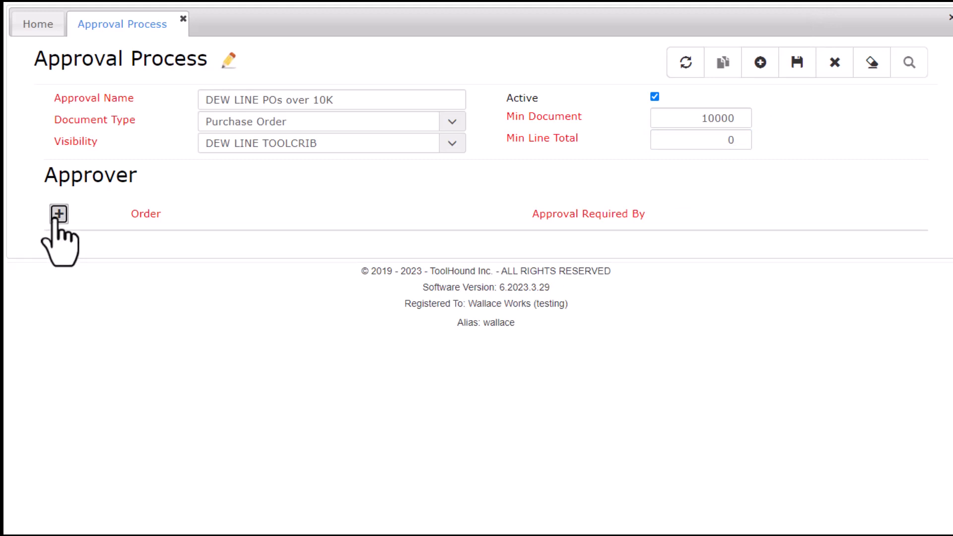
left_click(159, 251)
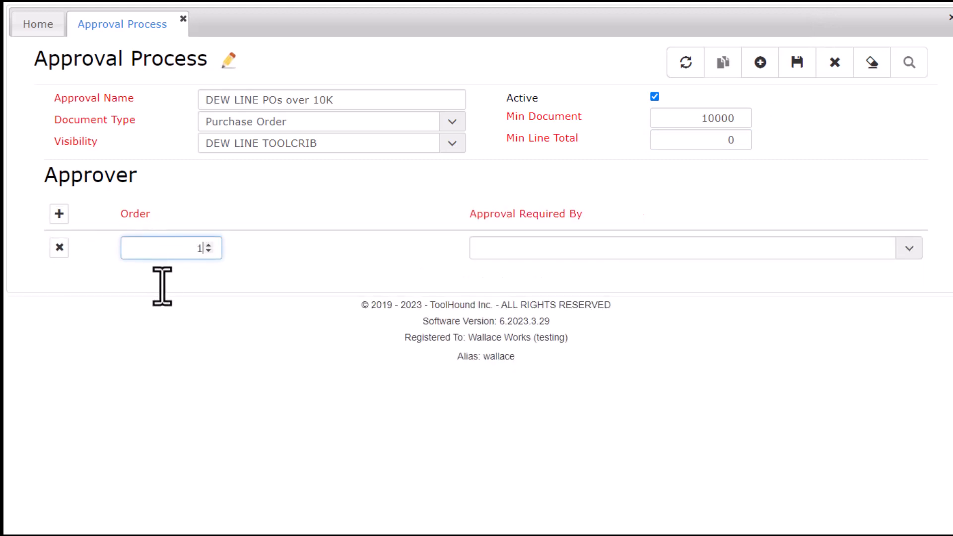
left_click(906, 249)
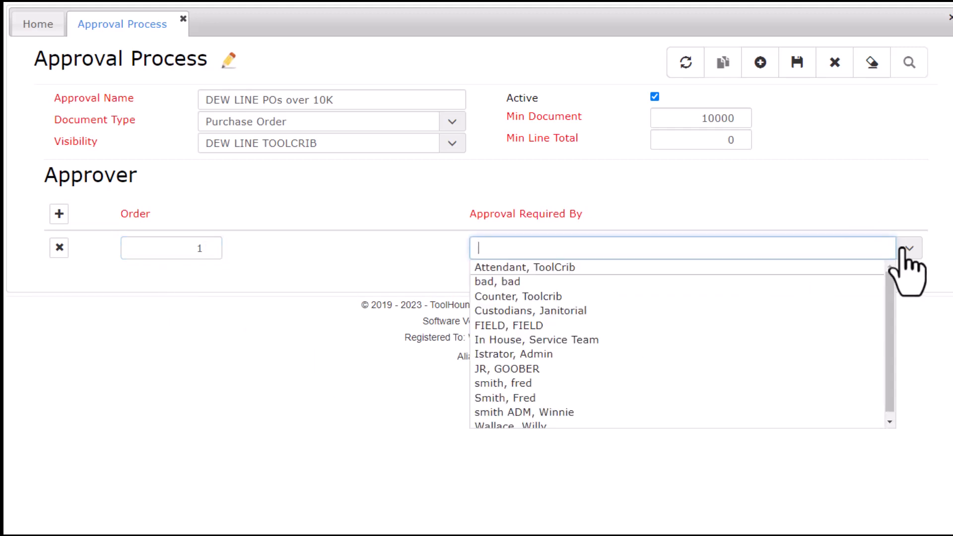
left_click(565, 413)
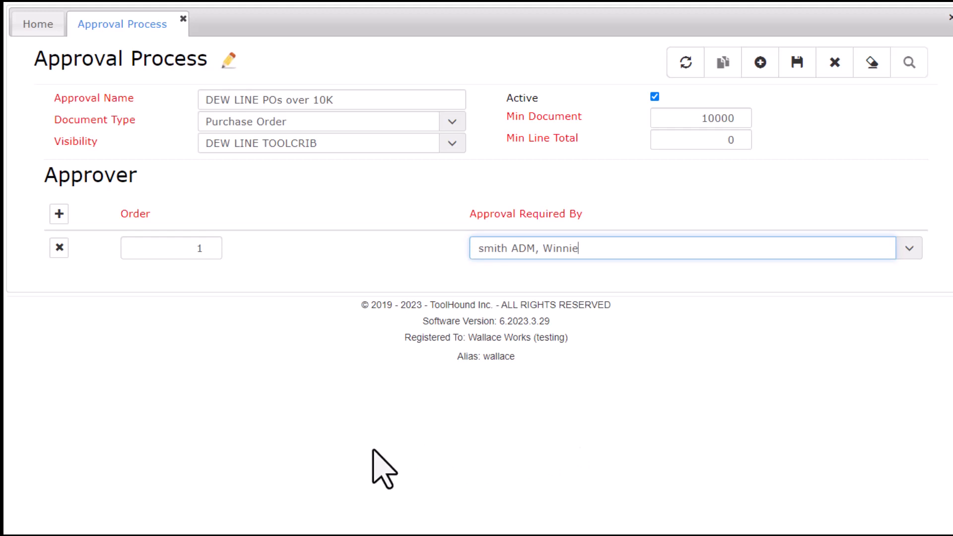
Add Istrator, Admin as a second order-1 approver and save the approval process.
left_click(59, 214)
left_click(194, 283)
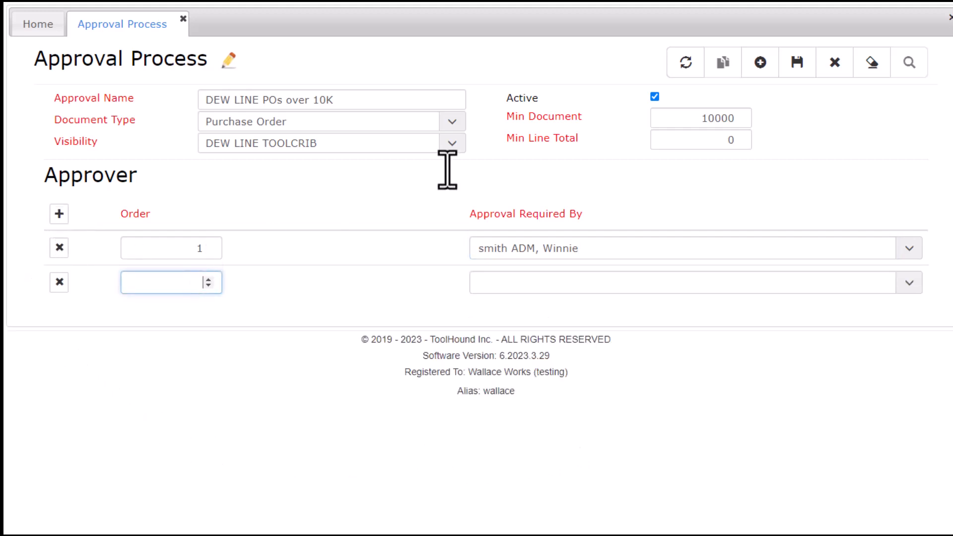
key("Tab")
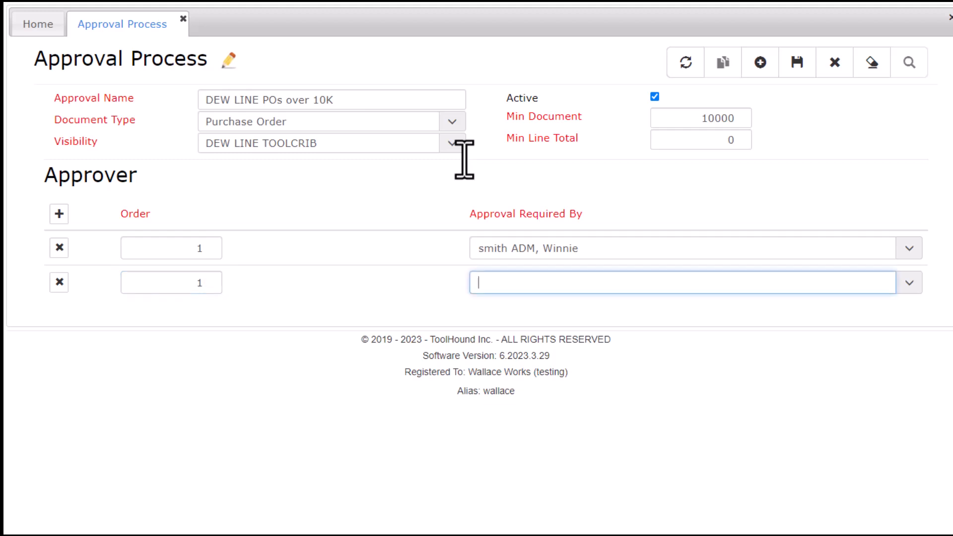
left_click(909, 283)
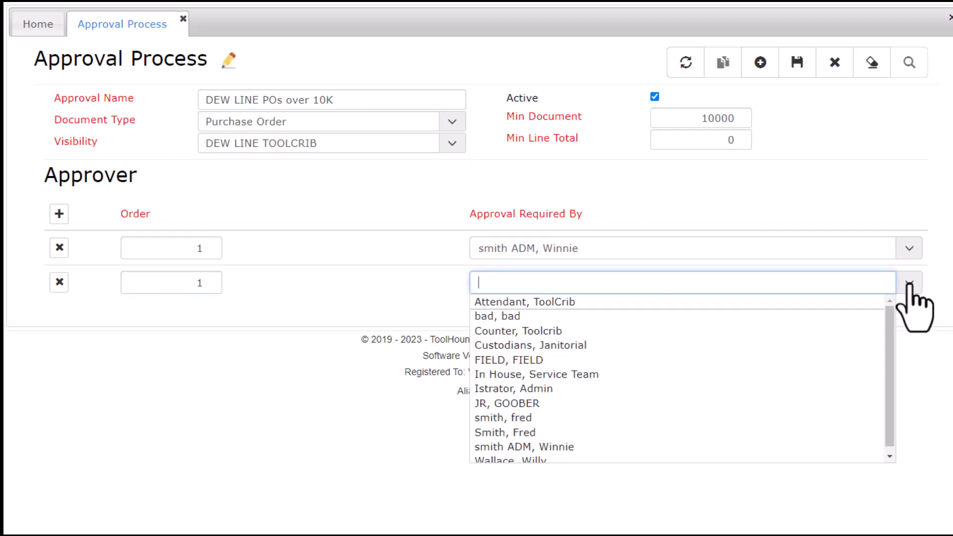
scroll(755, 441, "down", 1)
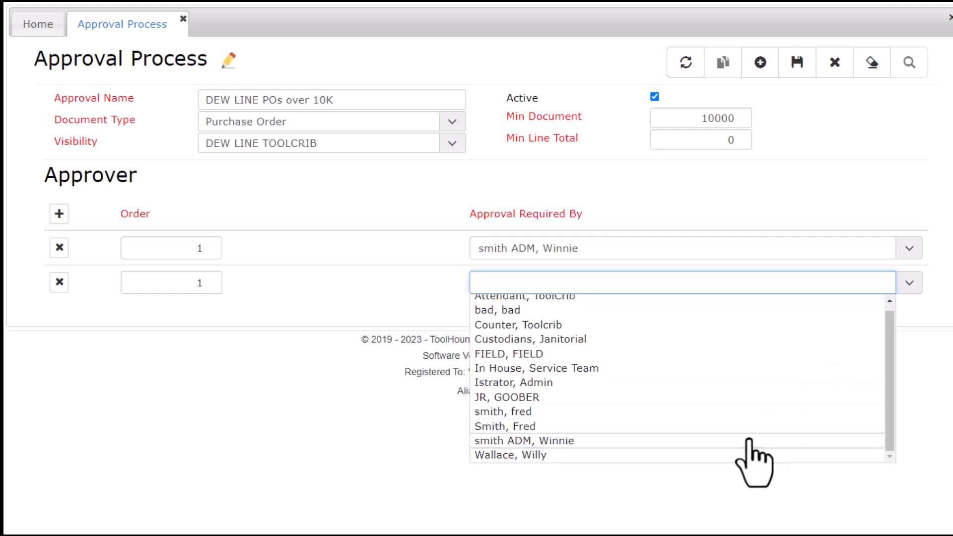
left_click(529, 383)
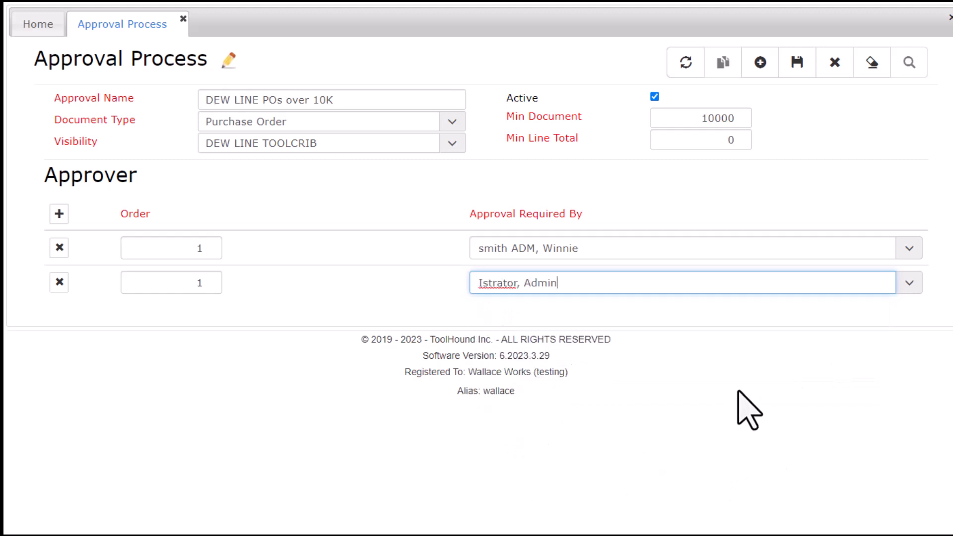
left_click(798, 63)
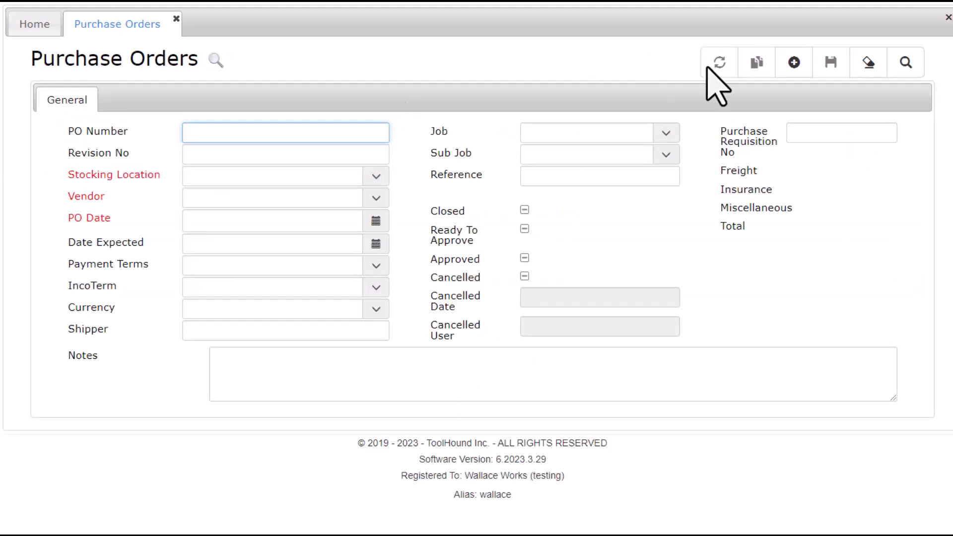
Set the new PO's location to DEW LINE TOOLCRIB, vendor to ACME Inc, and date to Apr 13, 2023.
left_click(360, 184)
left_click(308, 237)
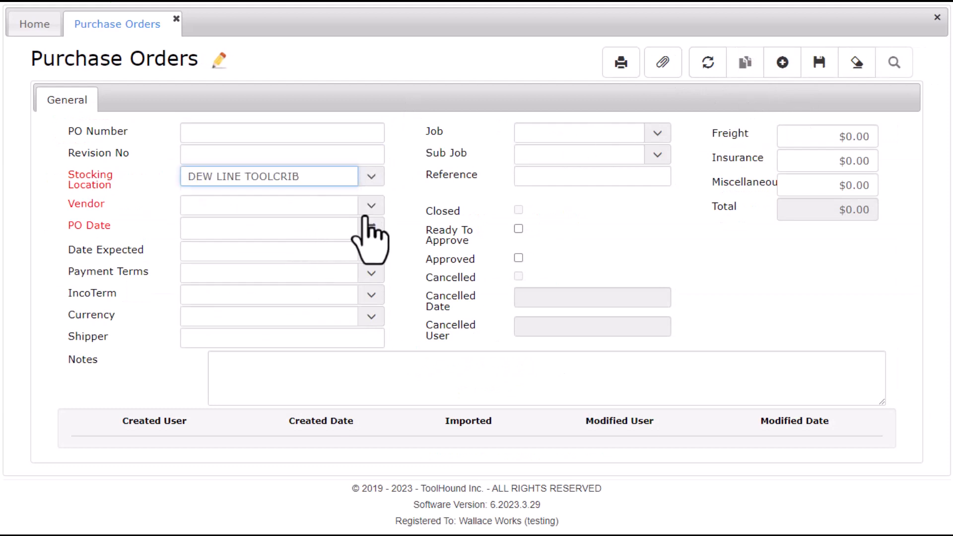
left_click(372, 206)
left_click(252, 264)
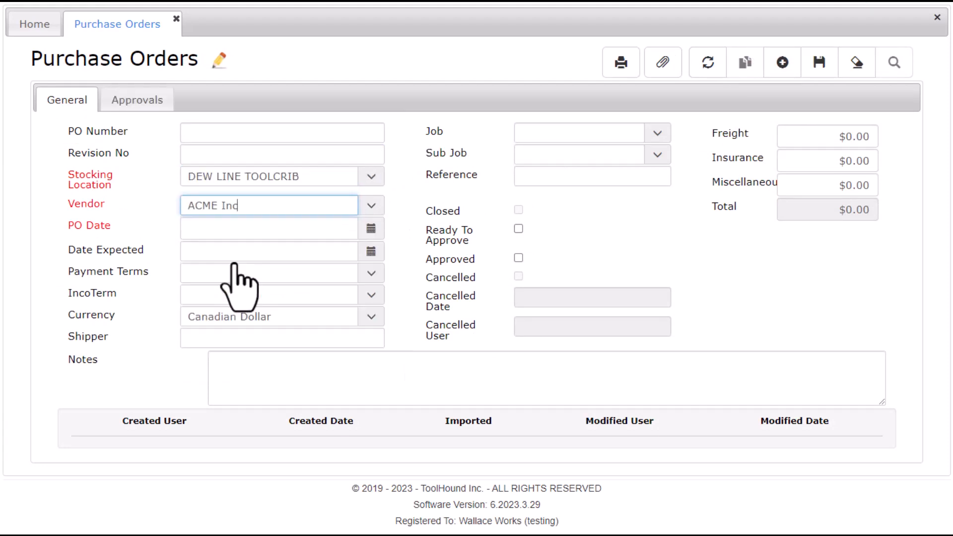
left_click(371, 228)
left_click(251, 203)
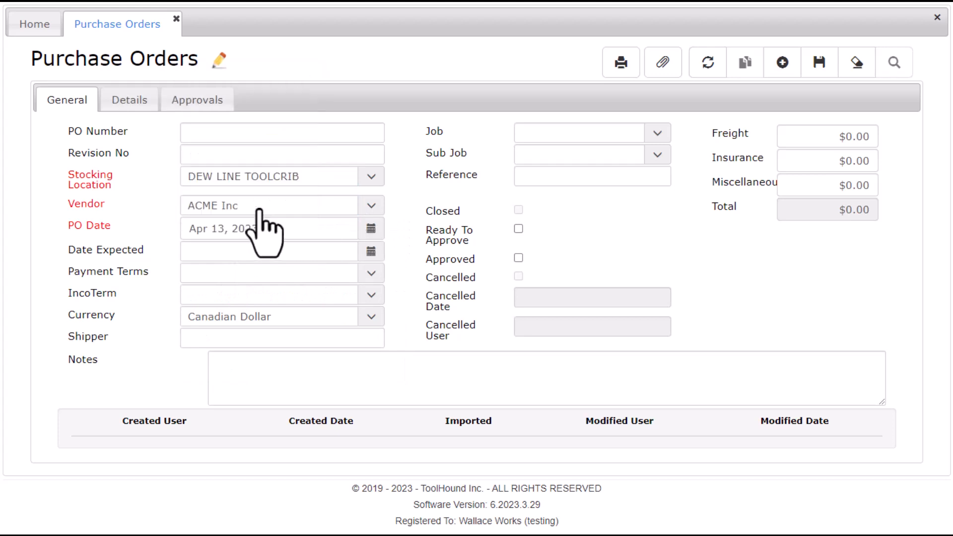
left_click(129, 101)
Add a line for 10 MAC2400 air compressors at $700.00 each.
left_click(264, 143)
type("mac240")
key("Return")
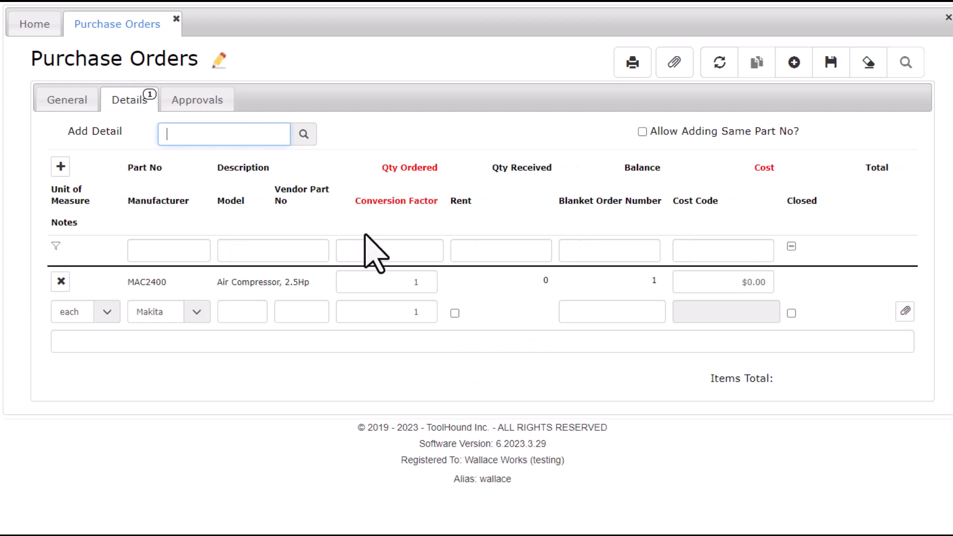
left_click(419, 288)
type("10")
key("Tab")
type("700.0")
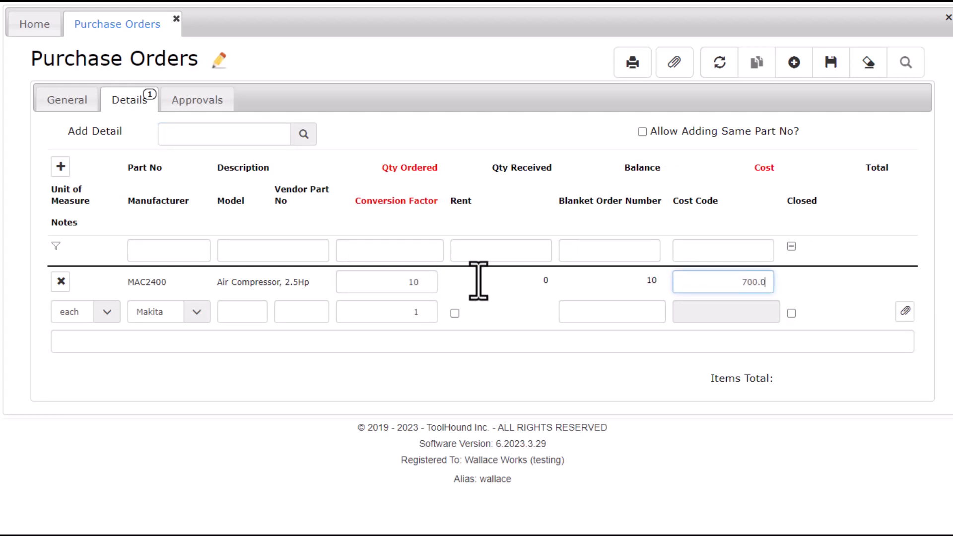
type("0")
key("Tab")
Add a line for 10 PUMP-2IN pumps at $750 each.
left_click(61, 166)
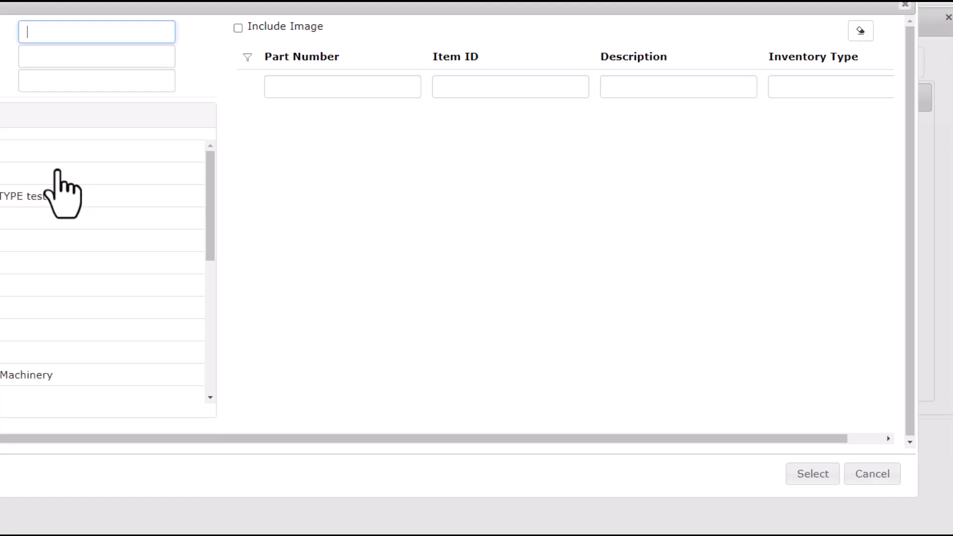
type("pump")
key("Tab")
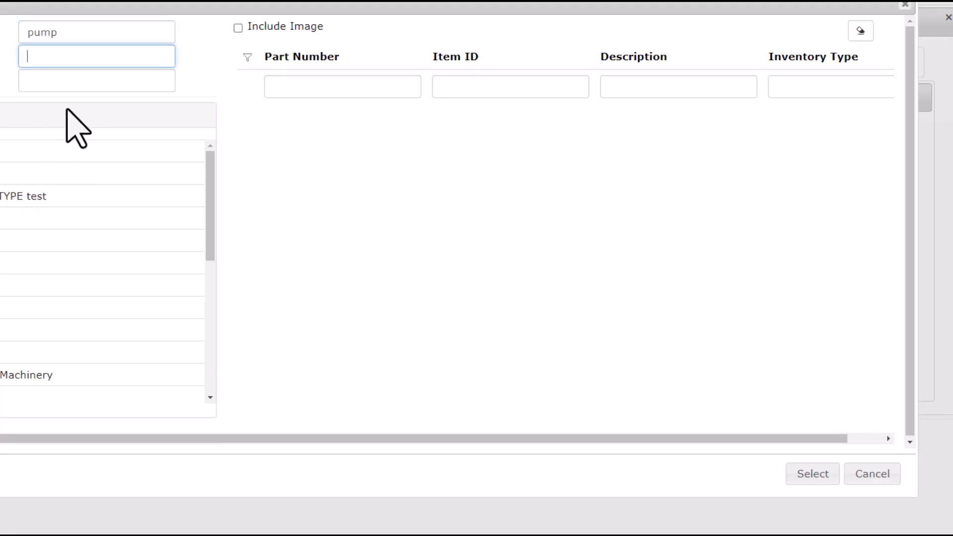
double_click(281, 158)
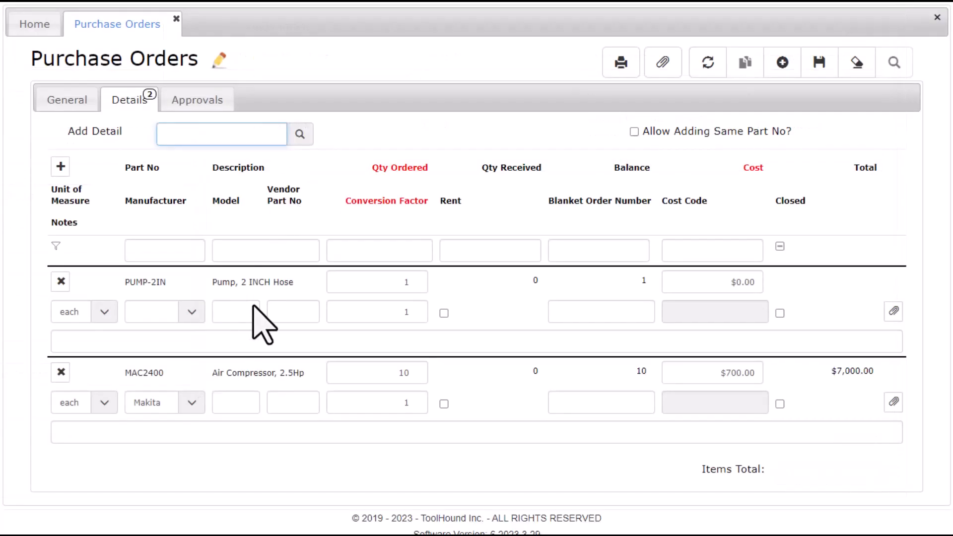
left_click(425, 283)
type("10")
key("Tab")
type("750")
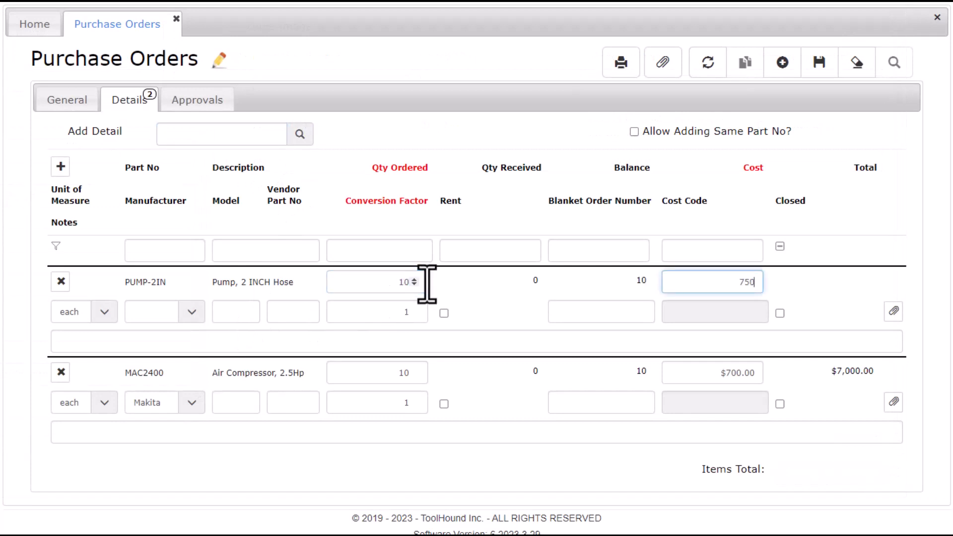
key("Tab")
Save purchase order 140 with both lines, totalling $14,500.00.
left_click(827, 59)
left_click(830, 63)
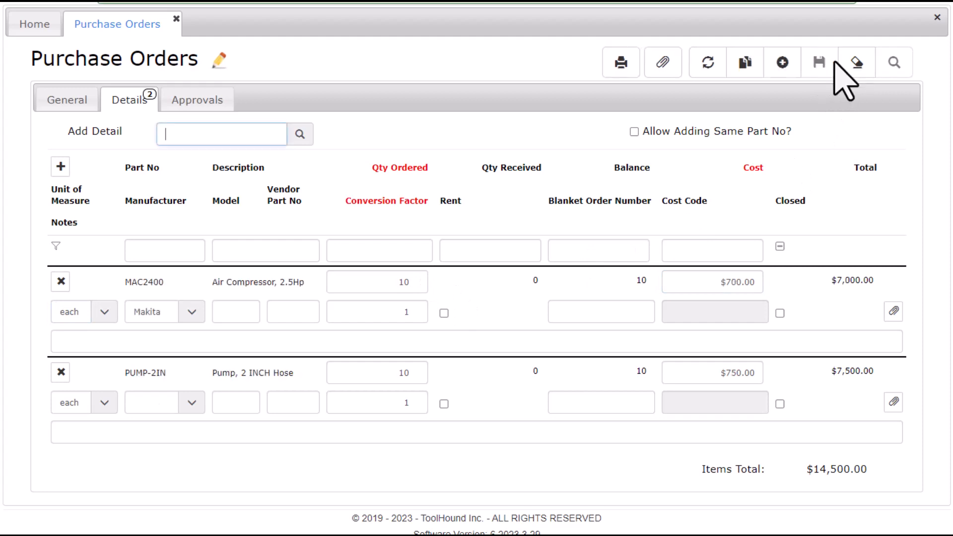
left_click(68, 100)
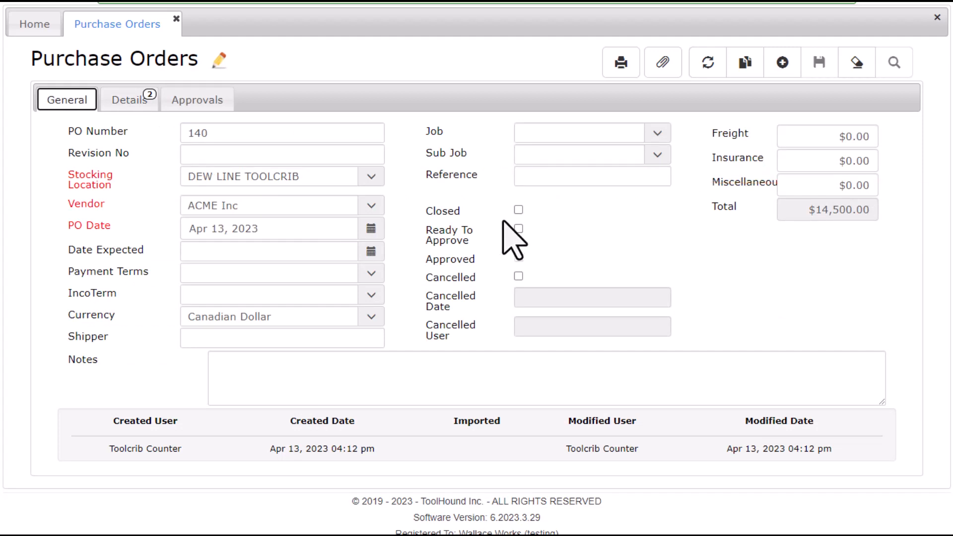
Save PO 140 as Ready To Approve and review its two unapproved order-1 approvers.
left_click(518, 229)
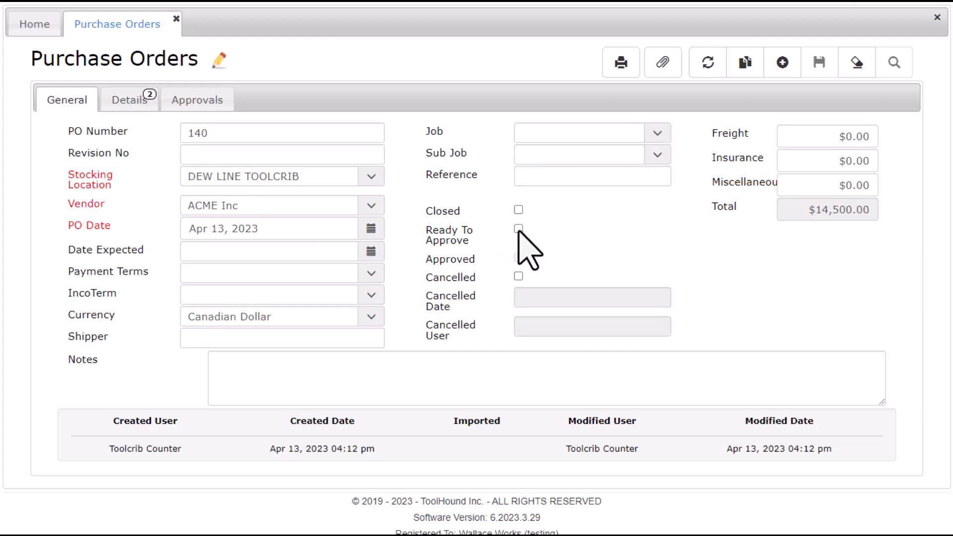
left_click(818, 61)
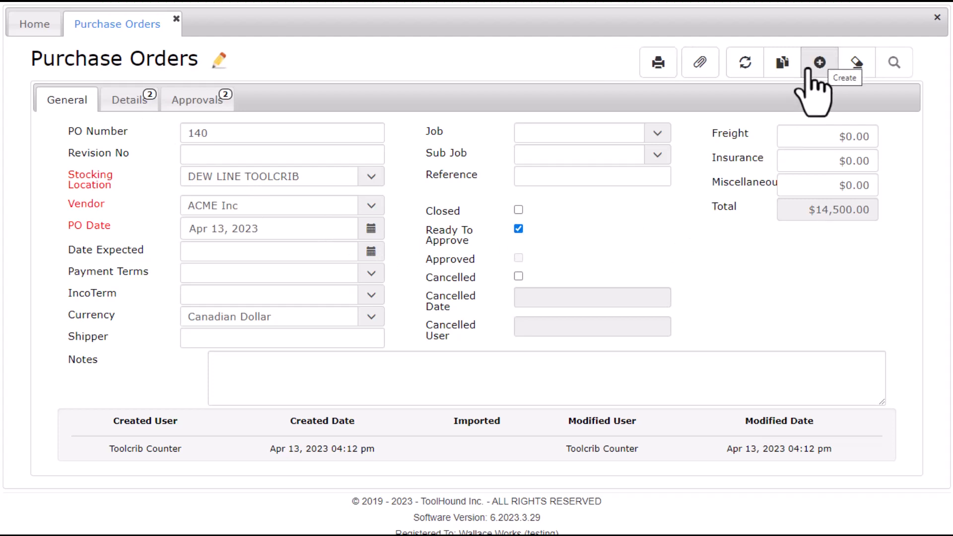
left_click(223, 132)
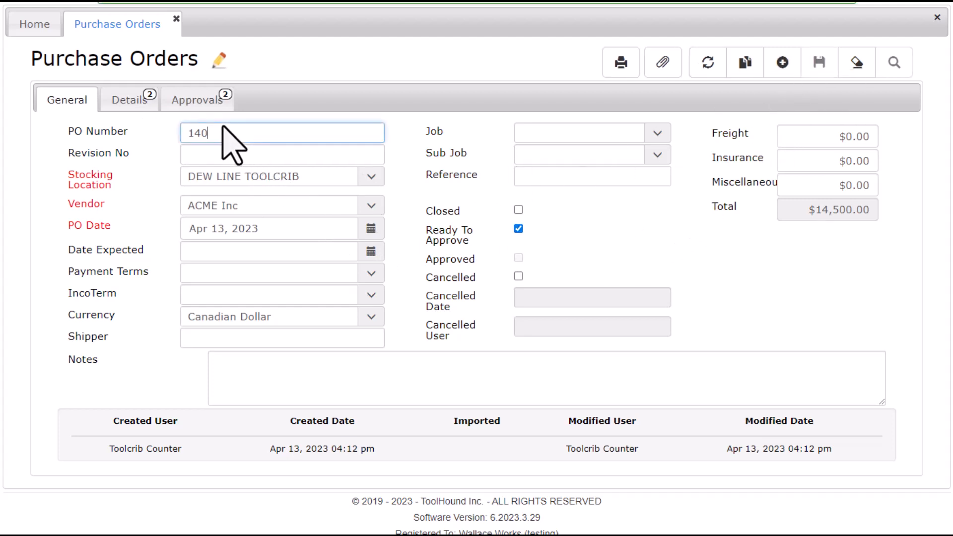
left_click(199, 106)
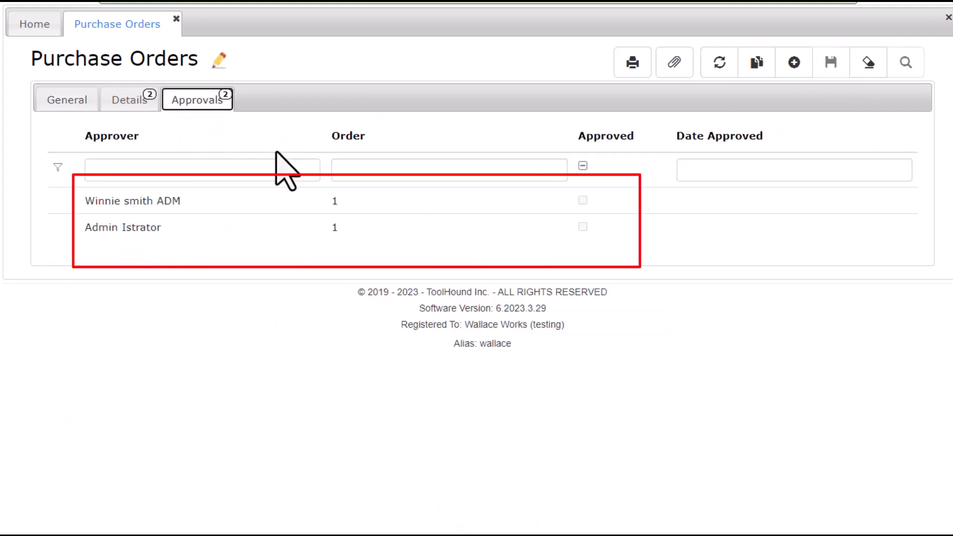
left_click(936, 10)
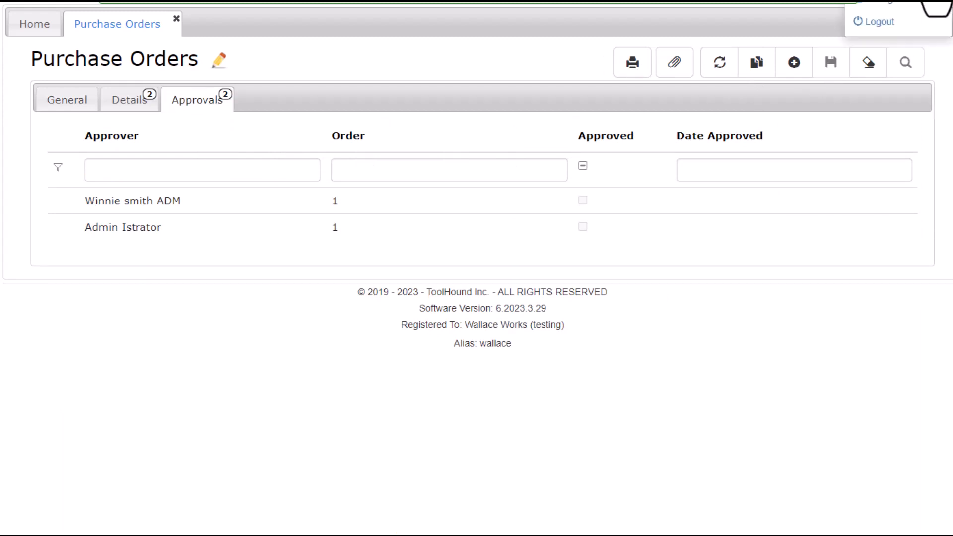
Log out and sign back in as the first required approver with their user name and password.
left_click(882, 24)
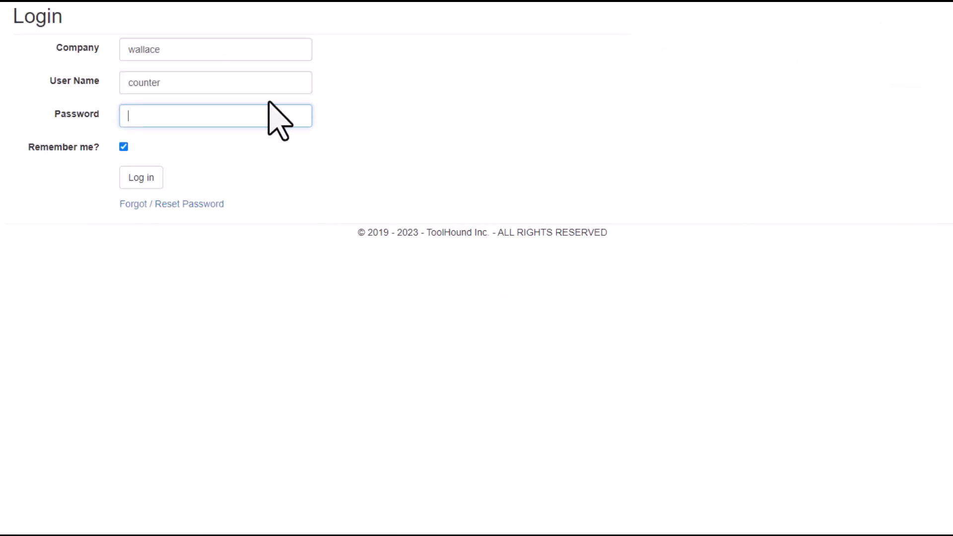
double_click(149, 82)
type("winnie")
key("Tab")
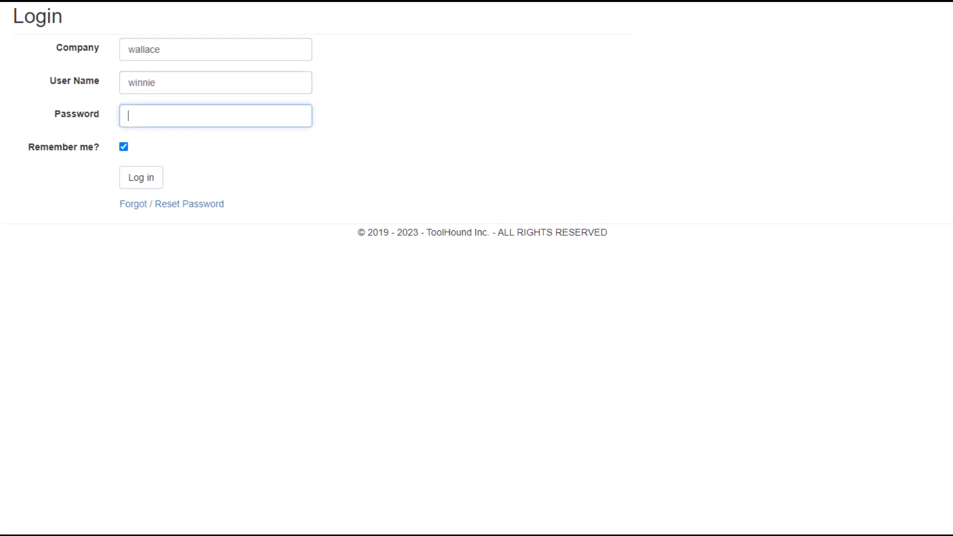
type("••••••••")
key("Tab")
key("Tab")
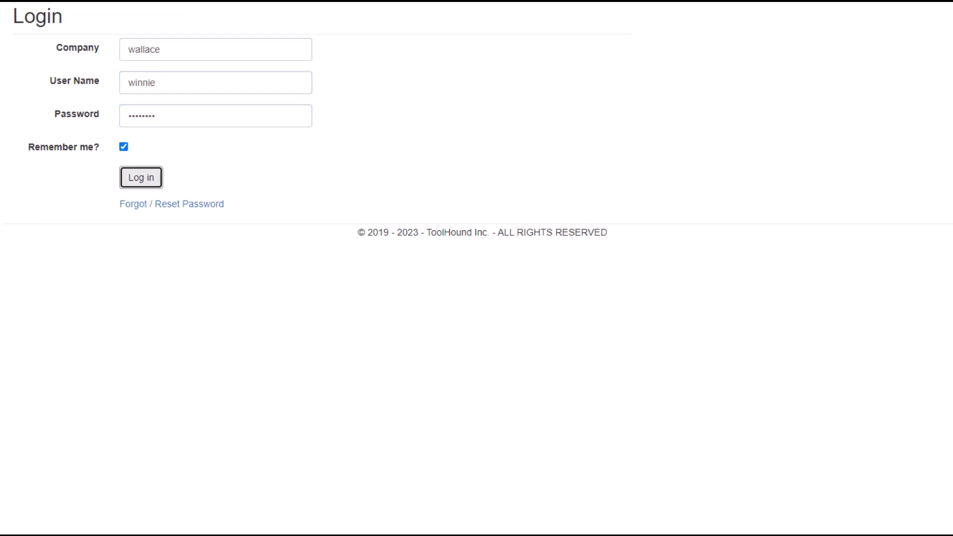
key("Return")
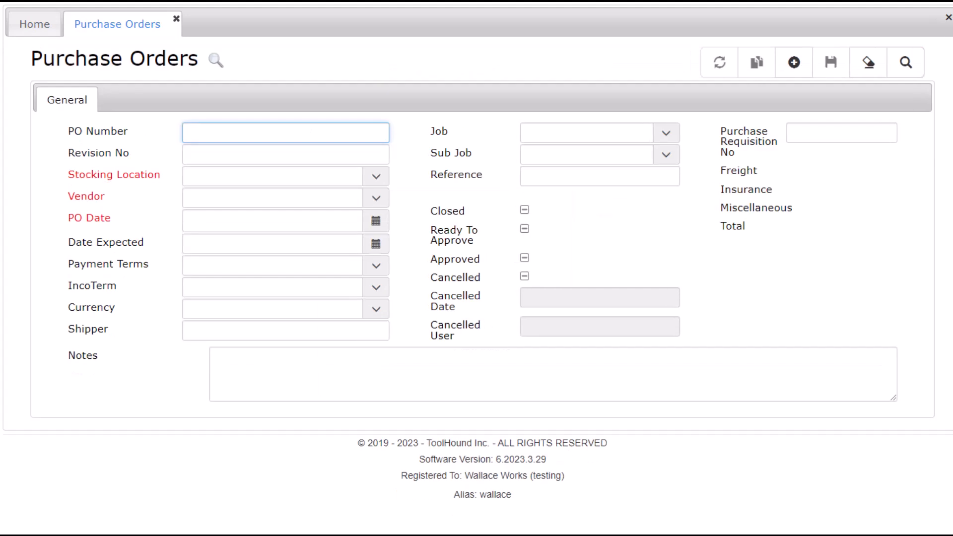
Load PO 140, tick the first approver's Approved box, and save the approval.
left_click(217, 133)
key("Return")
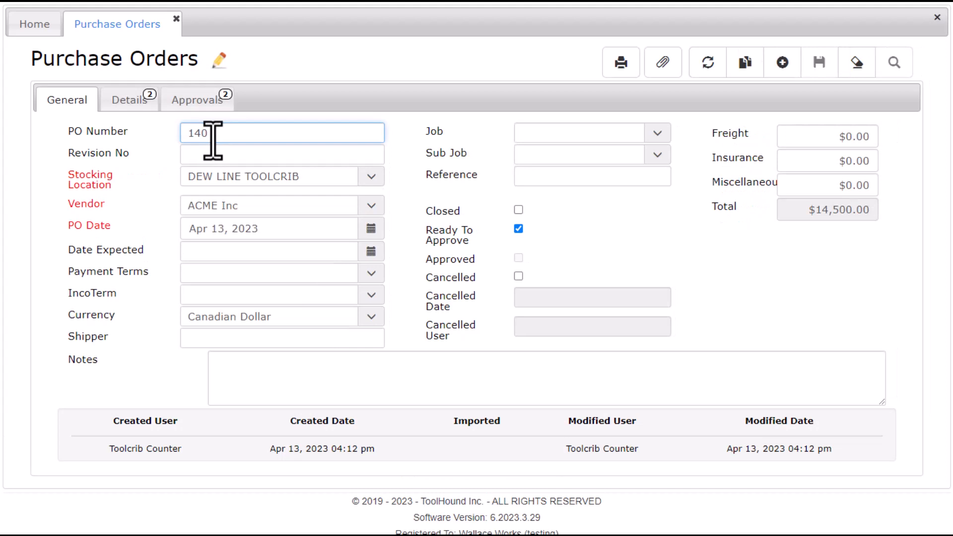
left_click(201, 104)
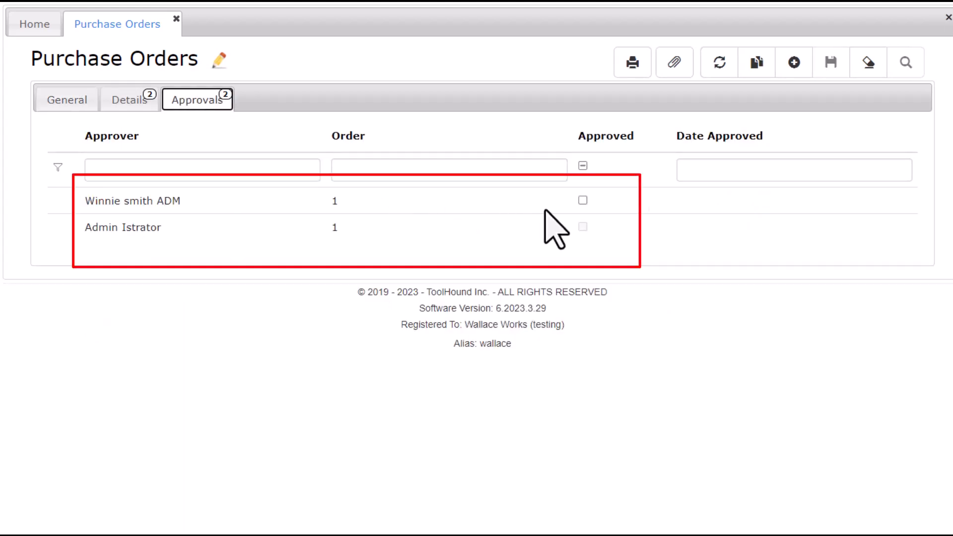
left_click(582, 200)
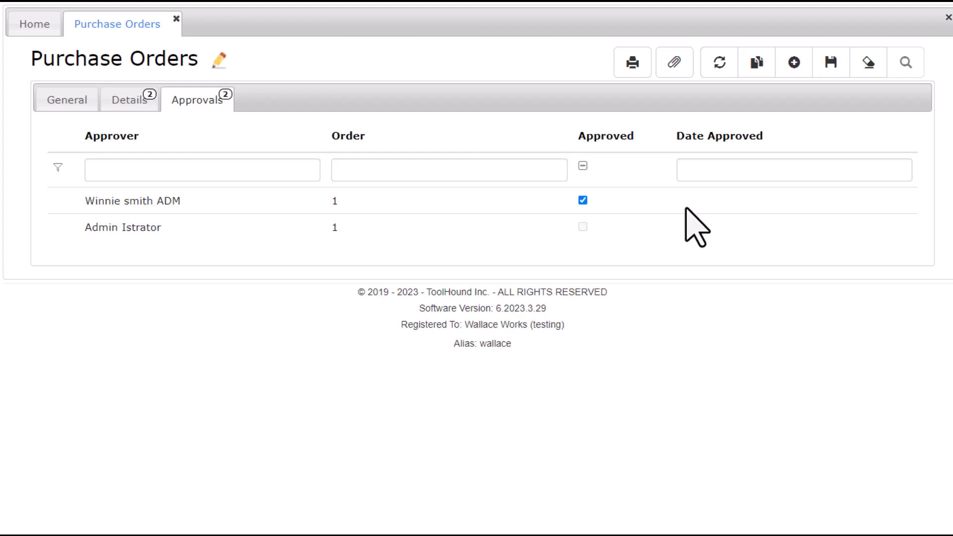
left_click(832, 64)
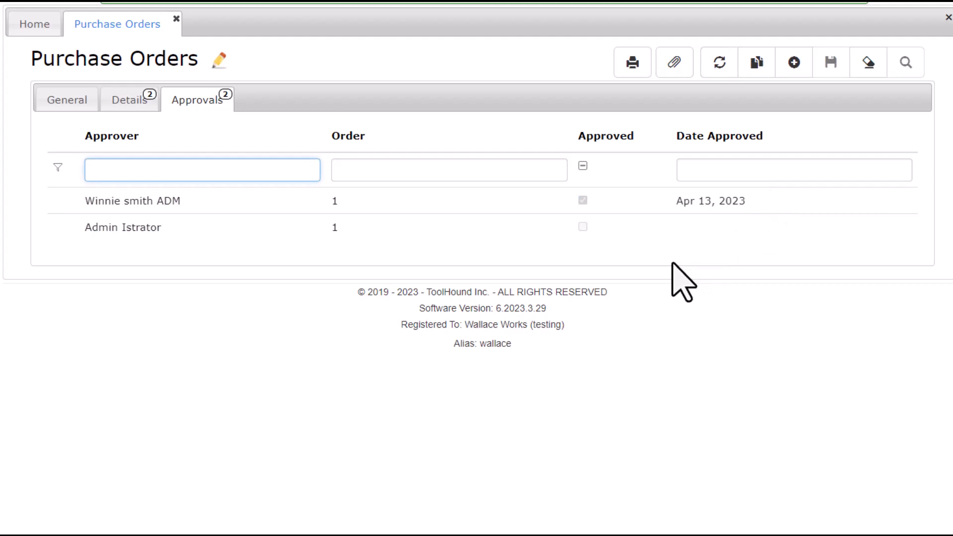
left_click(68, 103)
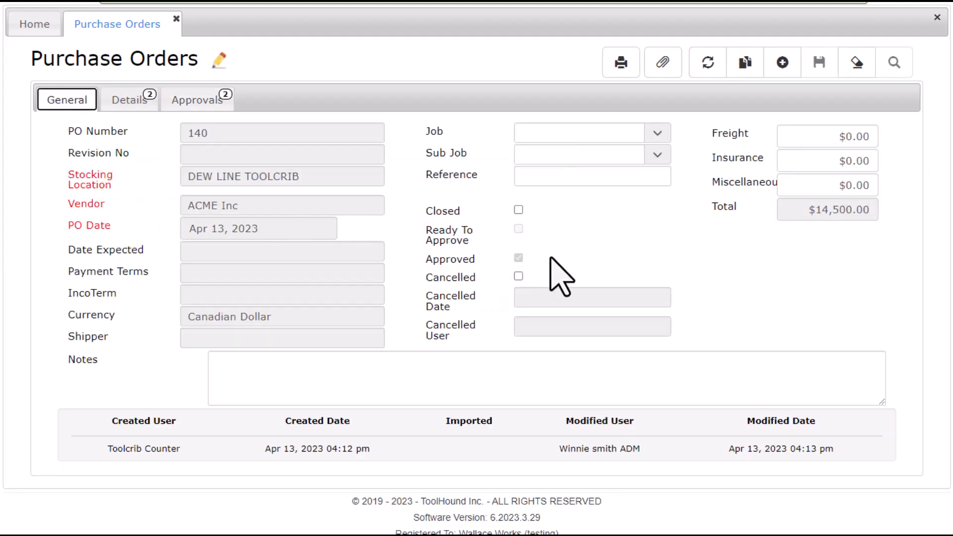